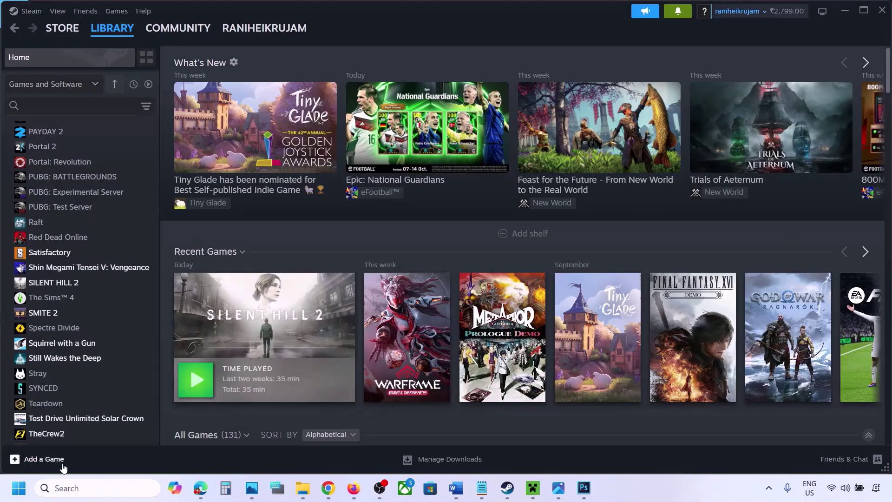
# Step: Search 'graphics' to reach Graphics settings, browse for a game program, then cancel adding it
pyautogui.click(71, 488)
pyautogui.write('gra')
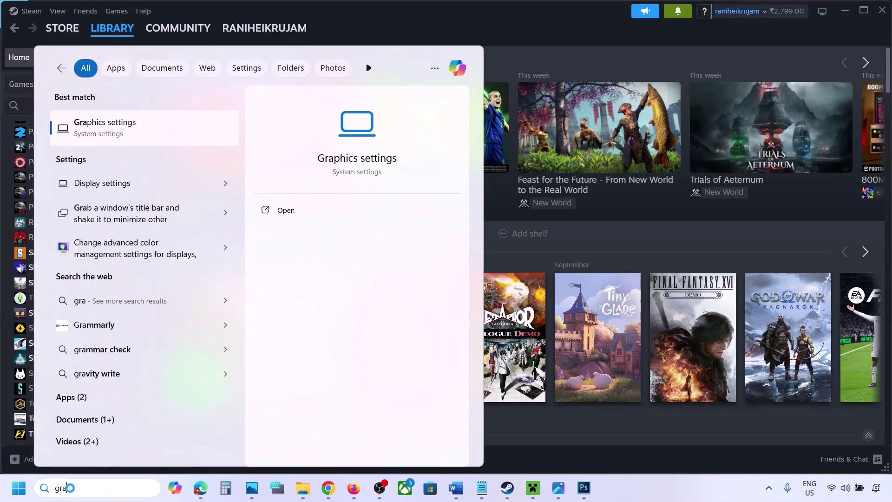
pyautogui.write('phics')
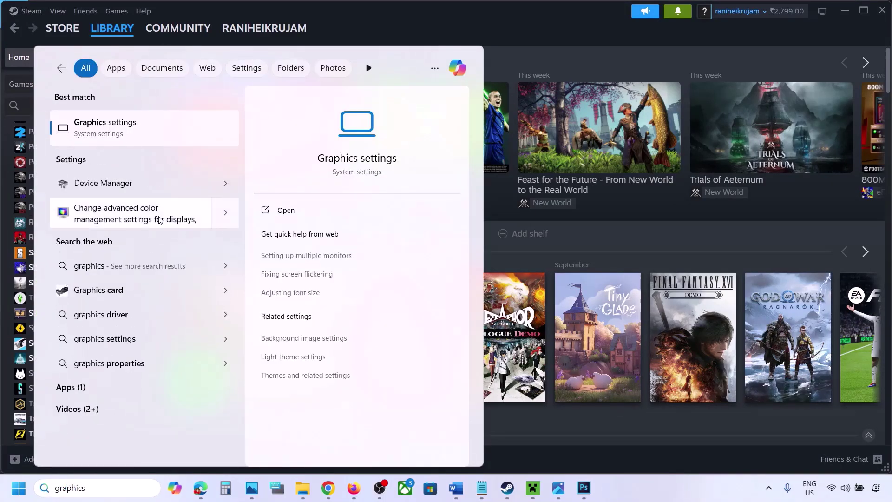
pyautogui.click(109, 132)
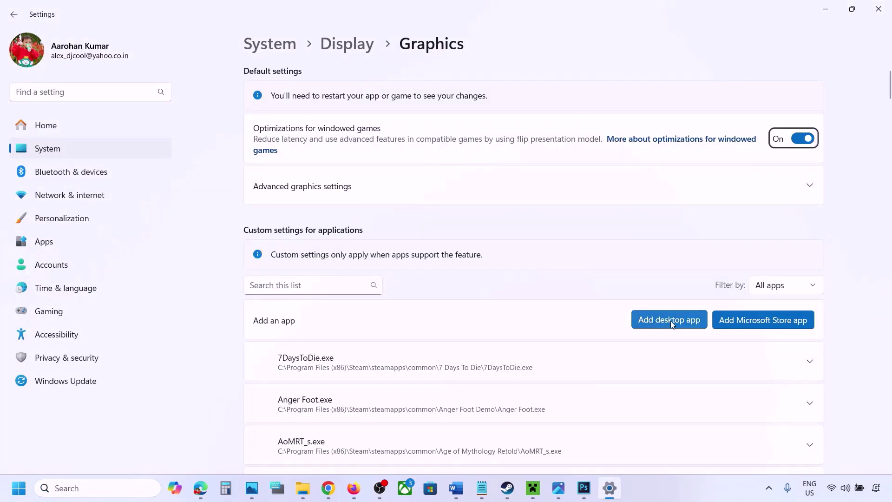
pyautogui.click(673, 321)
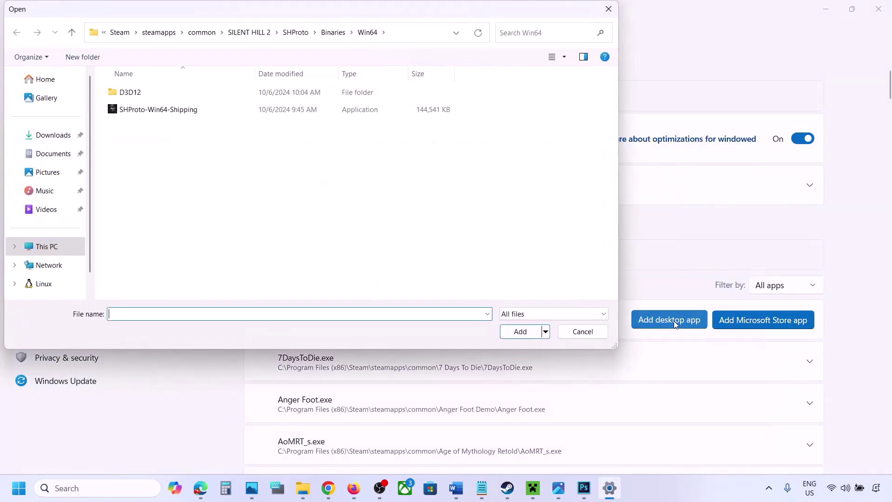
pyautogui.click(210, 33)
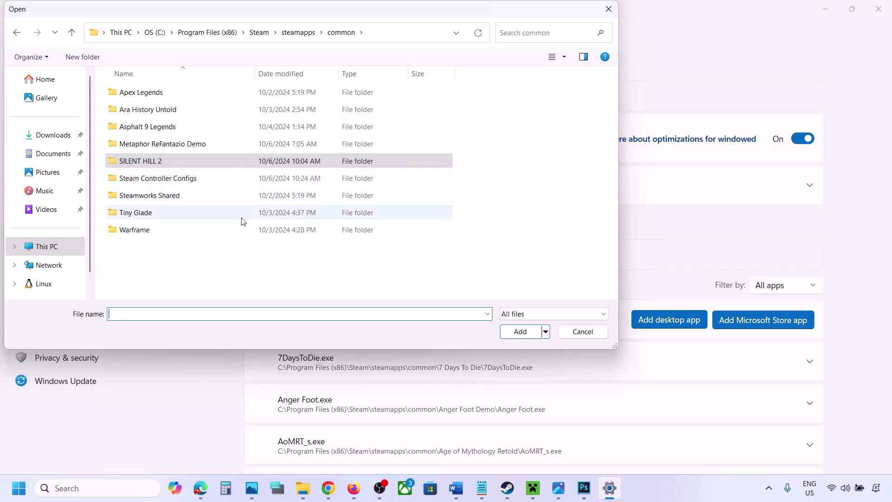
pyautogui.click(575, 334)
# Step: Set ChainedTogether-Win64-Shipping.exe's GPU preference to High Performance (NVIDIA GeForce RTX 3050 Laptop GPU)
pyautogui.scroll(-5, 560, 362)
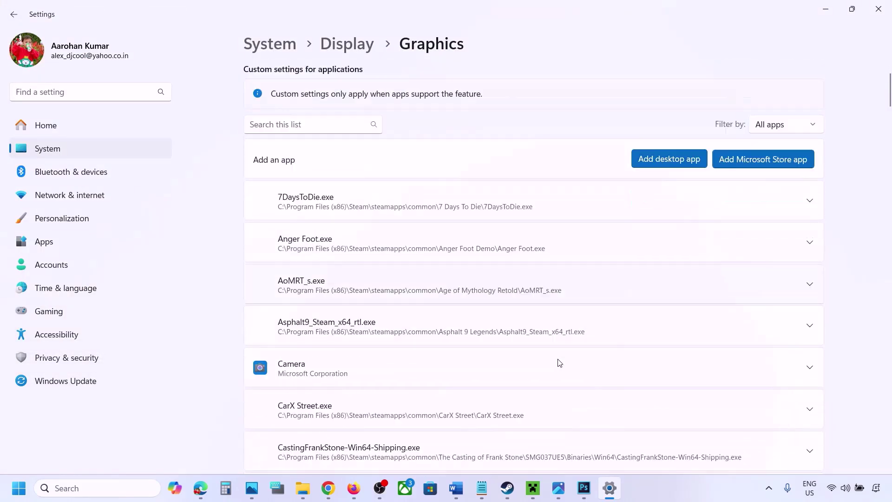
pyautogui.scroll(-4, 560, 362)
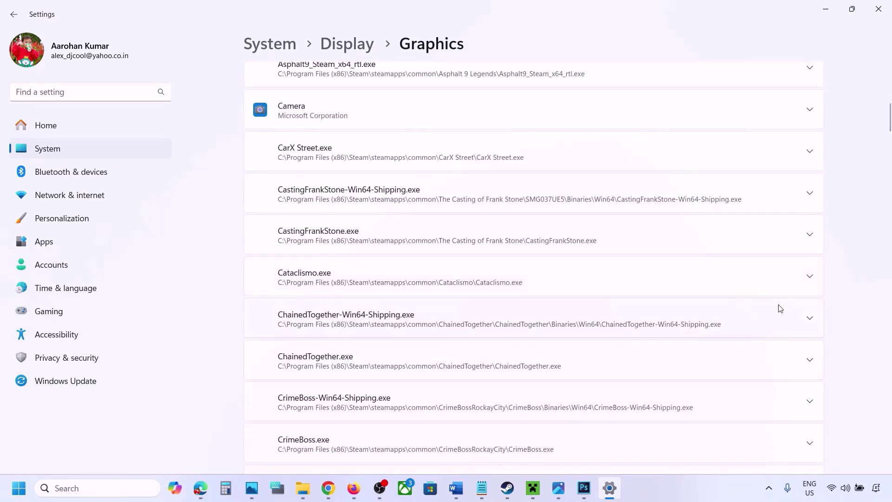
pyautogui.click(805, 322)
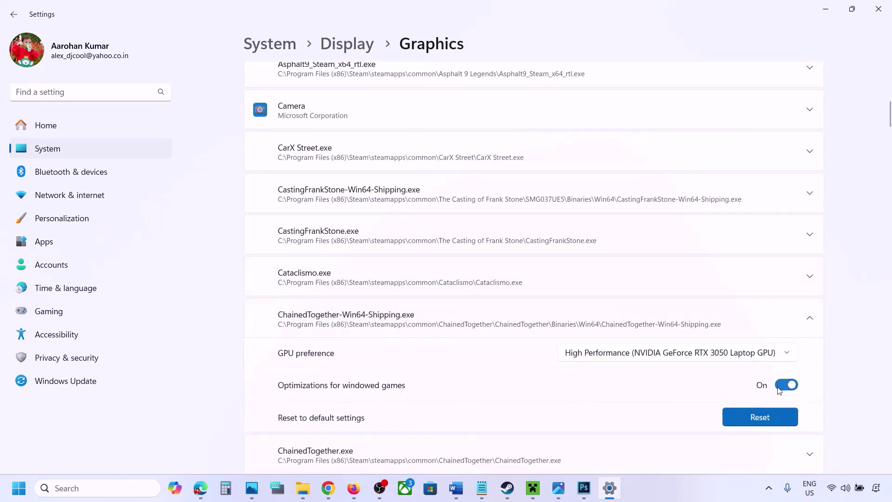
pyautogui.click(731, 354)
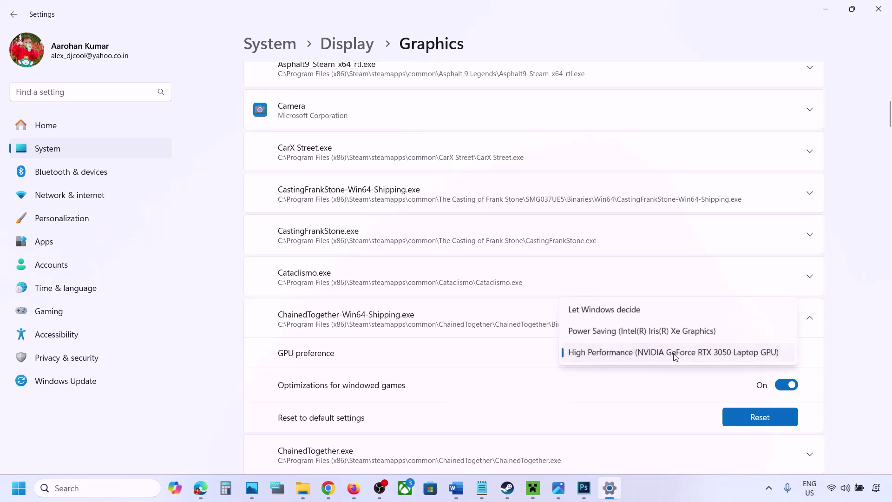
pyautogui.click(706, 353)
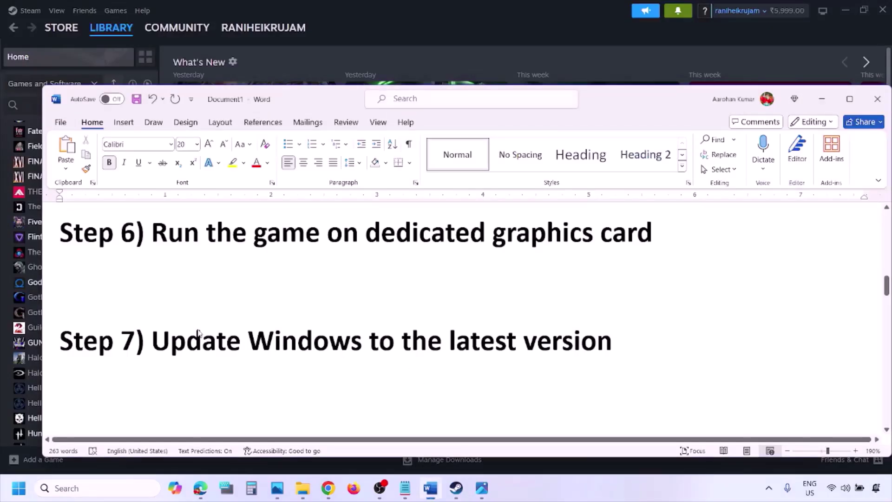
# Step: Highlight Step 7, check for Windows updates, and bring up the Start menu's restart option
pyautogui.moveTo(154, 340); pyautogui.dragTo(611, 344)
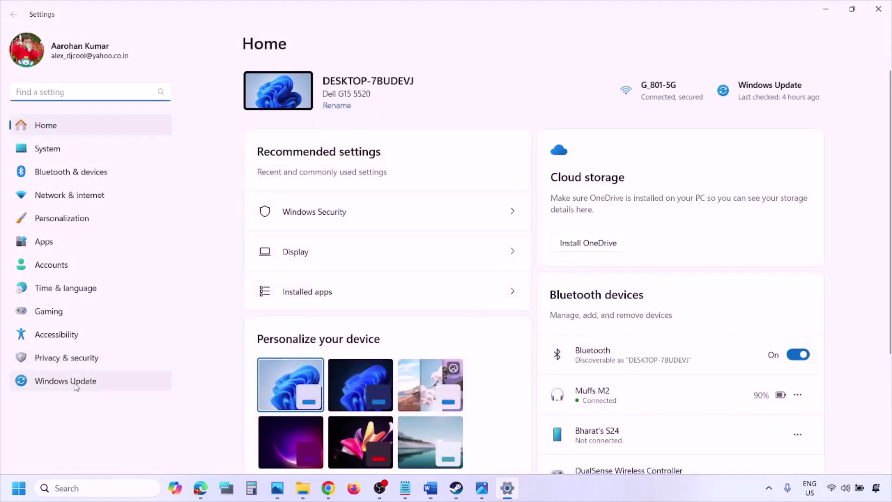
pyautogui.click(75, 385)
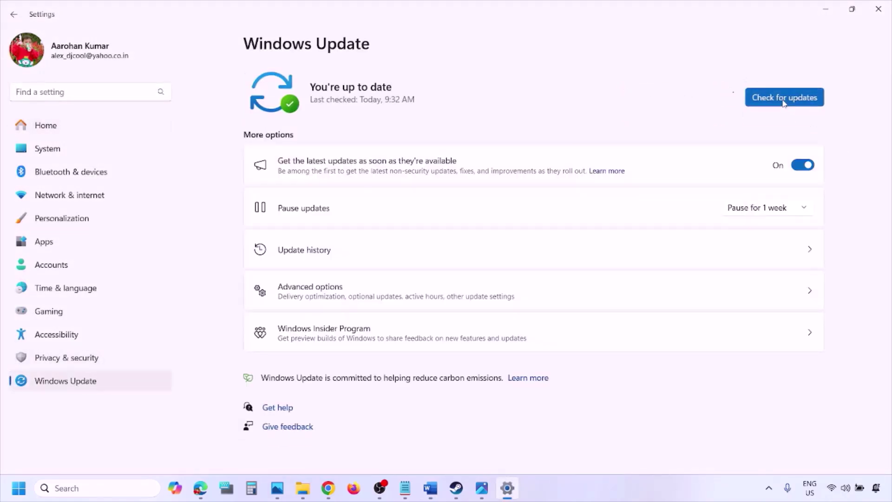
pyautogui.click(782, 99)
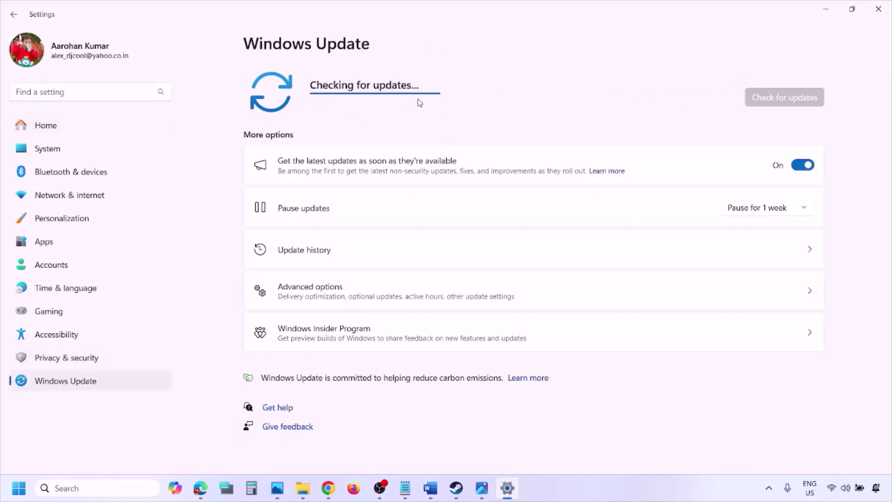
pyautogui.click(18, 488)
pyautogui.click(338, 447)
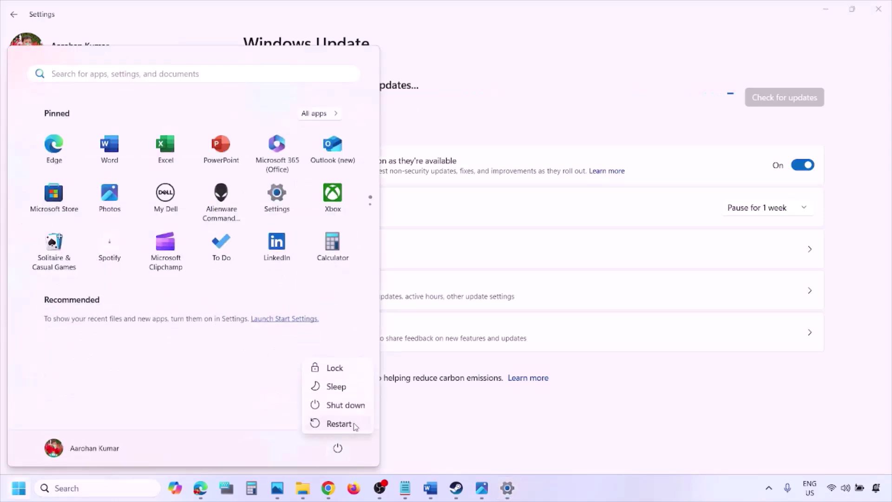
# Step: In the Word notes, select the Step 8 Visual C++ download link
pyautogui.click(431, 493)
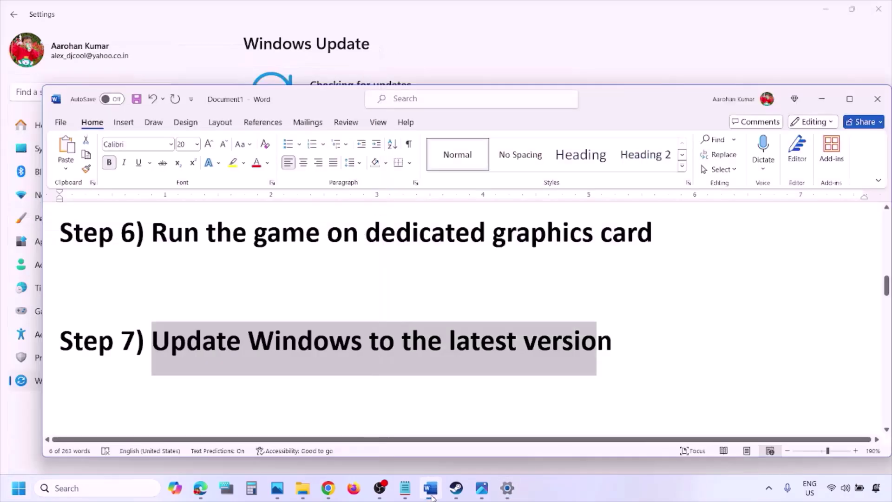
pyautogui.scroll(-3, 391, 364)
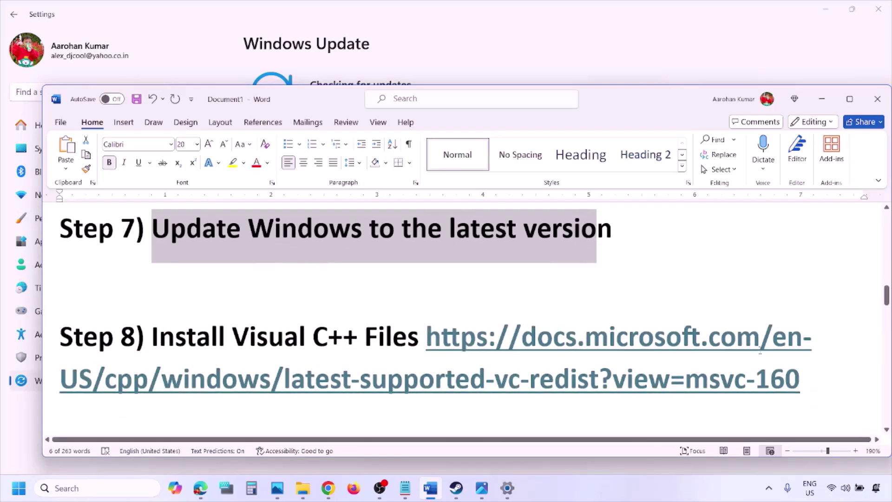
pyautogui.moveTo(814, 387); pyautogui.dragTo(487, 344)
pyautogui.hotkey('ctrl', 'c')
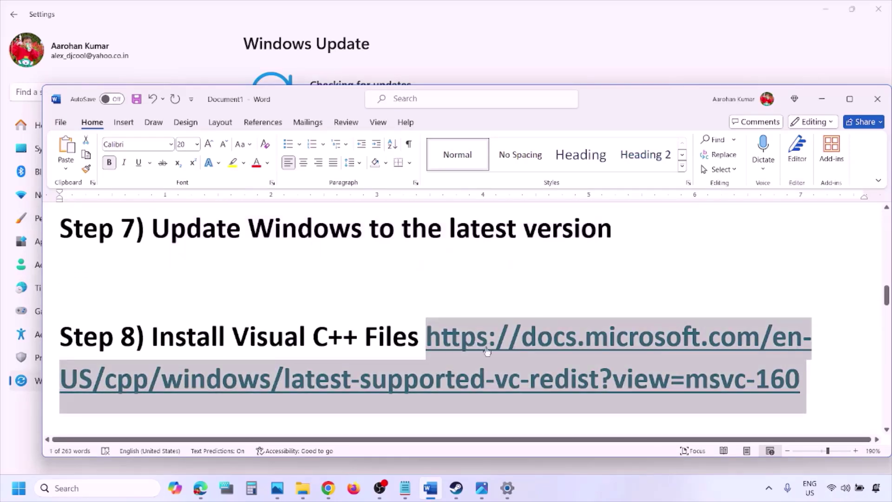
# Step: Load the copied Visual C++ Redistributable downloads page in a new Chrome window
pyautogui.rightClick(328, 488)
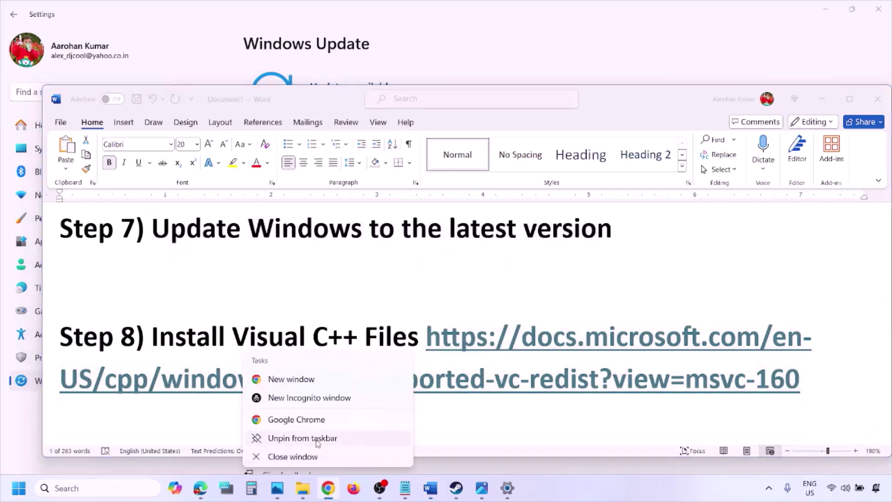
pyautogui.click(291, 379)
pyautogui.hotkey('ctrl', 'v')
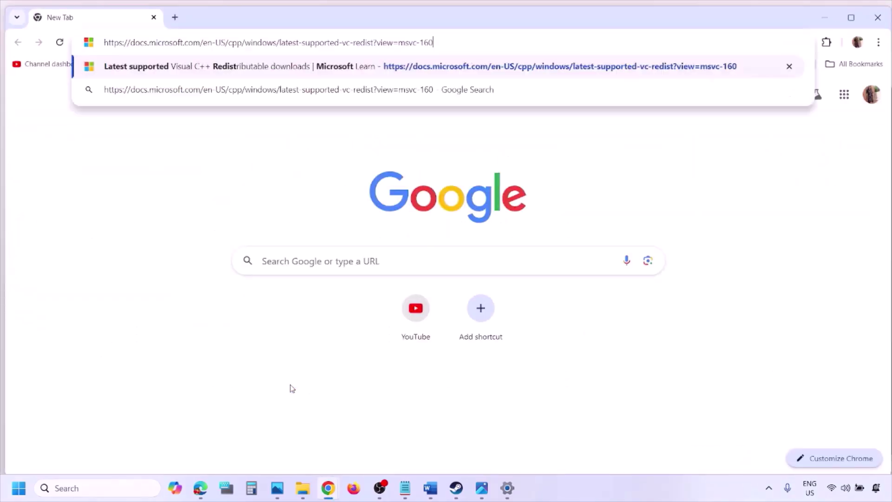
pyautogui.press('Return')
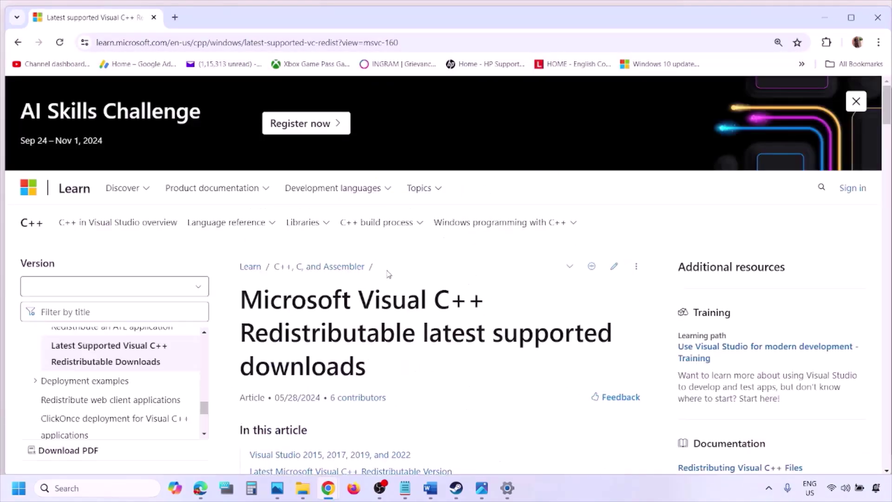
pyautogui.scroll(-4, 388, 274)
pyautogui.scroll(-6, 388, 274)
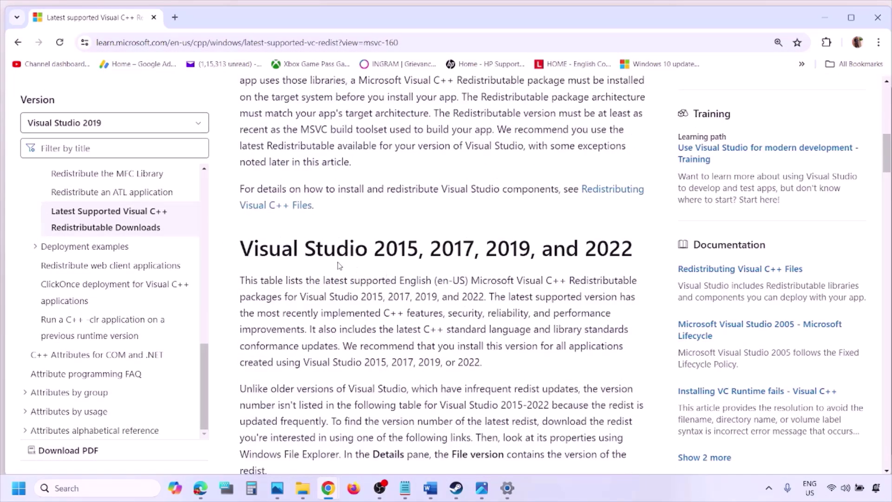
pyautogui.moveTo(288, 252); pyautogui.dragTo(603, 250)
pyautogui.scroll(-5, 391, 335)
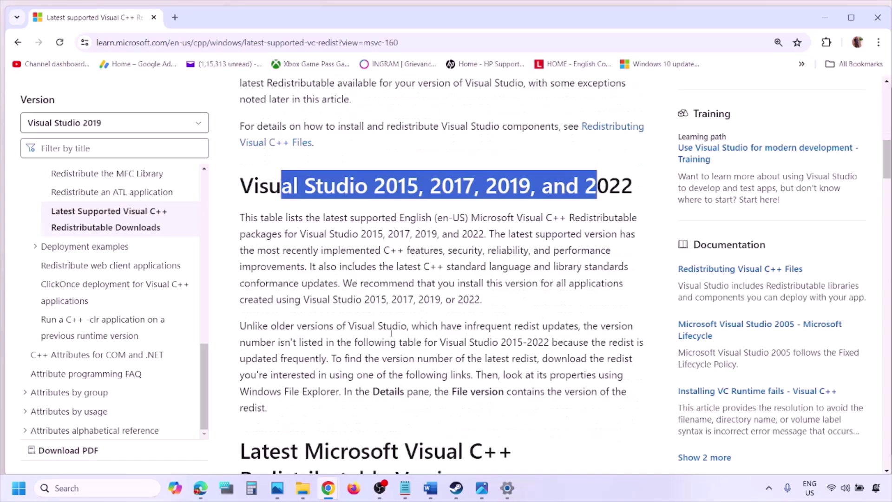
pyautogui.scroll(-4, 392, 334)
# Step: Download vc_redist.x86 and run Repair in the x86 installer
pyautogui.doubleClick(251, 268)
pyautogui.doubleClick(253, 305)
pyautogui.moveTo(247, 268); pyautogui.dragTo(439, 277)
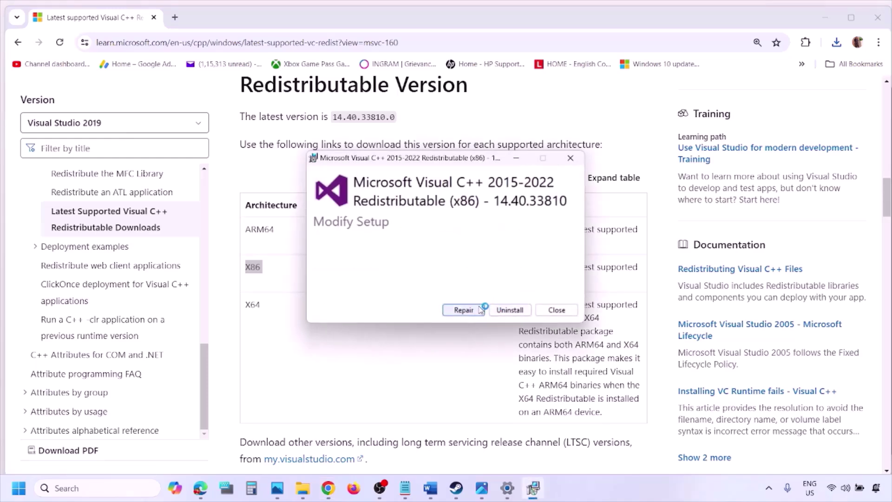
pyautogui.click(477, 310)
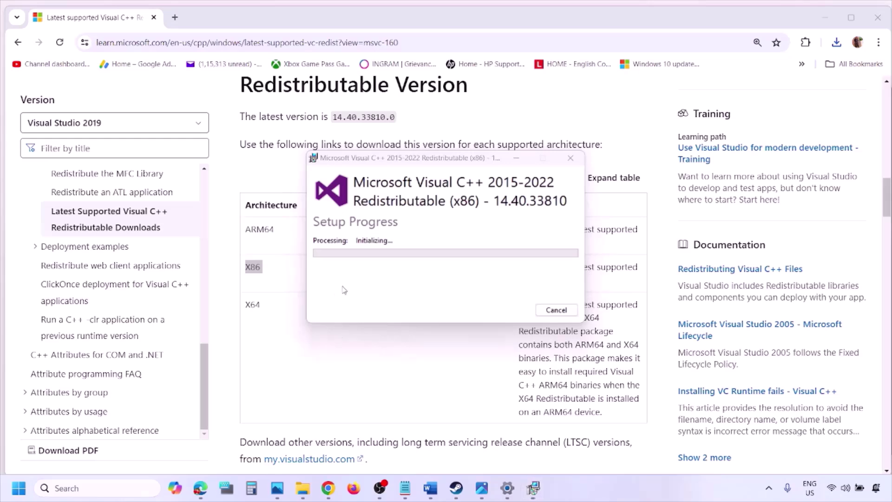
# Step: Download vc_redist.x64 and run Repair in the x64 installer
pyautogui.doubleClick(251, 306)
pyautogui.click(404, 306)
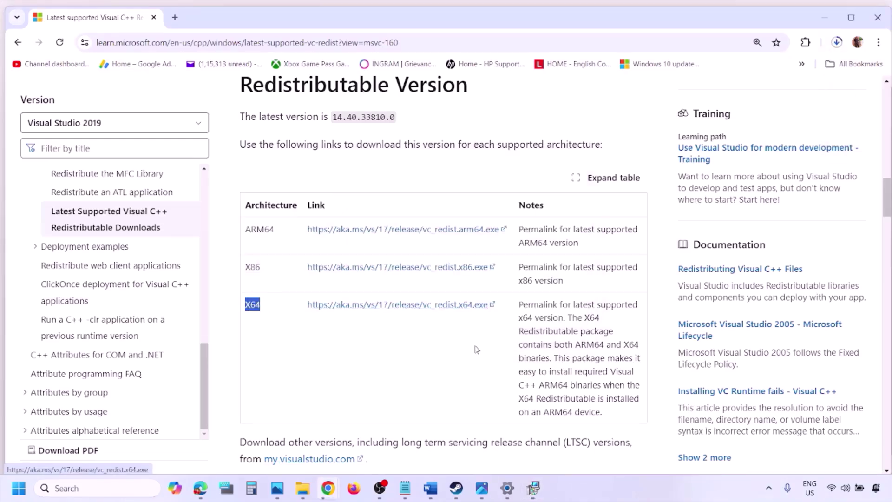
pyautogui.click(533, 488)
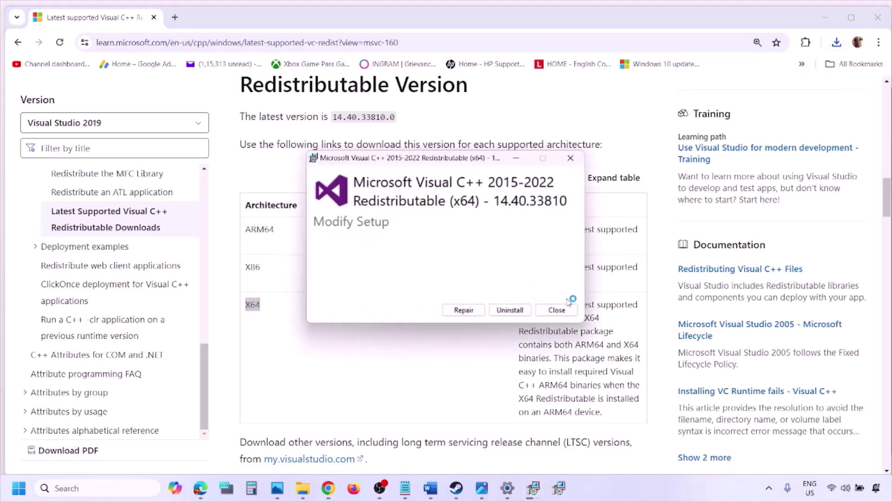
pyautogui.click(469, 311)
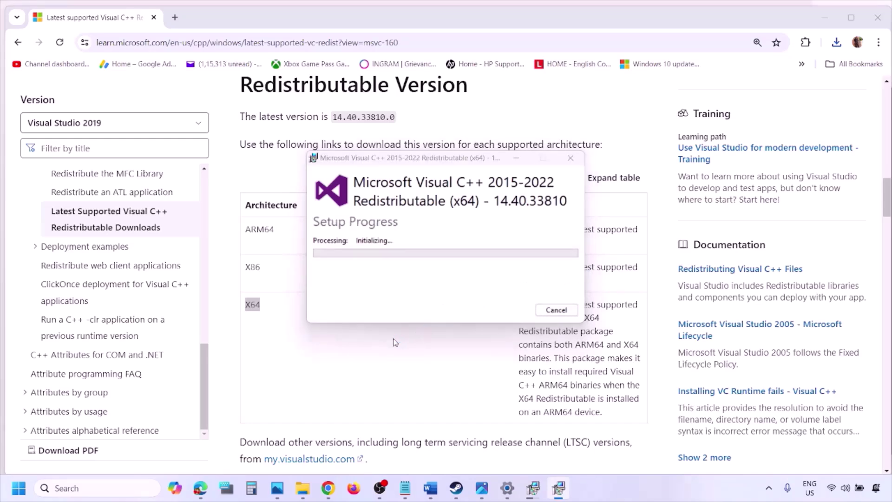
# Step: Move the x86 setup window left and the x64 one right, then return to Chrome and Start
pyautogui.moveTo(493, 156); pyautogui.dragTo(285, 196)
pyautogui.moveTo(442, 160); pyautogui.dragTo(565, 211)
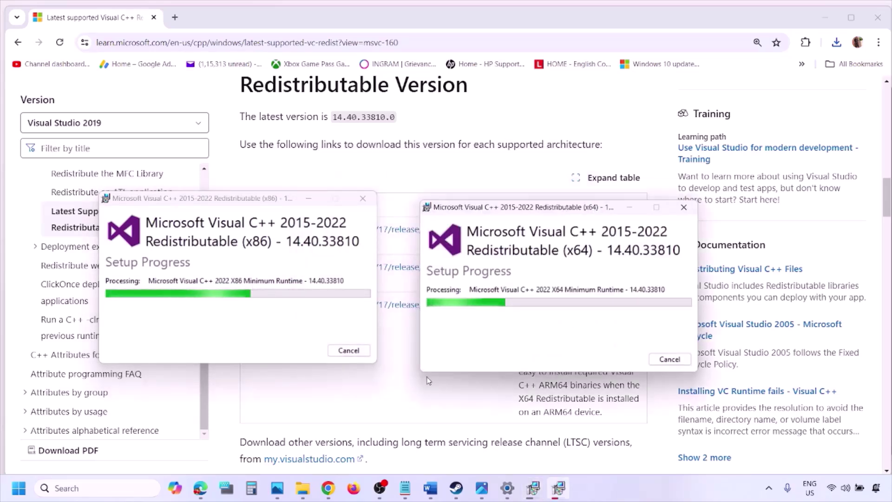
pyautogui.click(392, 402)
pyautogui.click(17, 487)
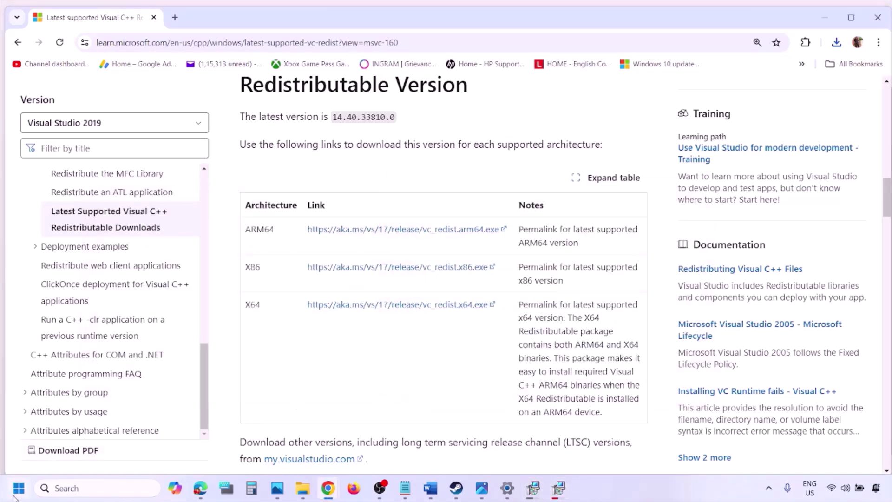
# Step: Dismiss the Start power menu and bring the Word notes full-screen at Step 9
pyautogui.click(337, 448)
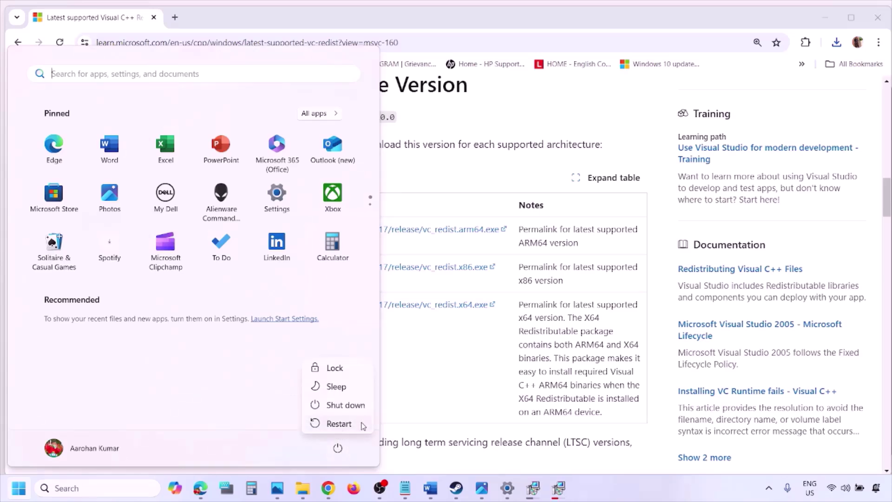
pyautogui.click(460, 394)
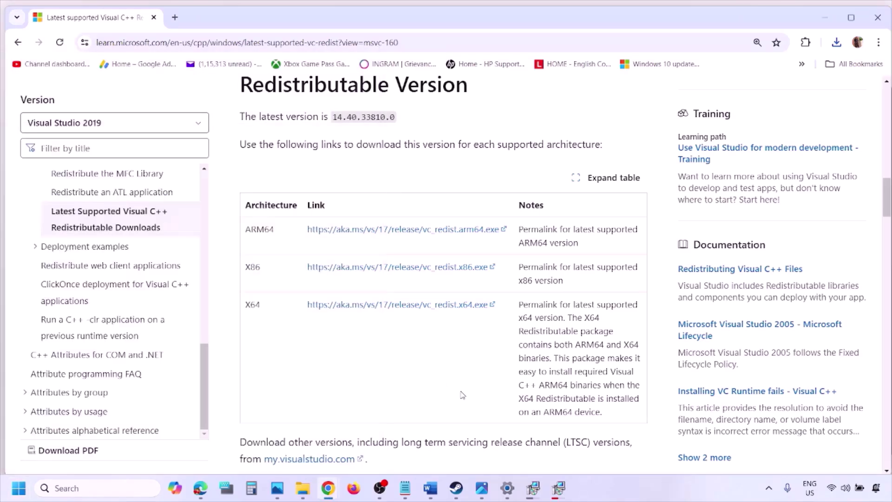
pyautogui.click(431, 487)
pyautogui.scroll(-3, 383, 315)
pyautogui.scroll(-3, 383, 315)
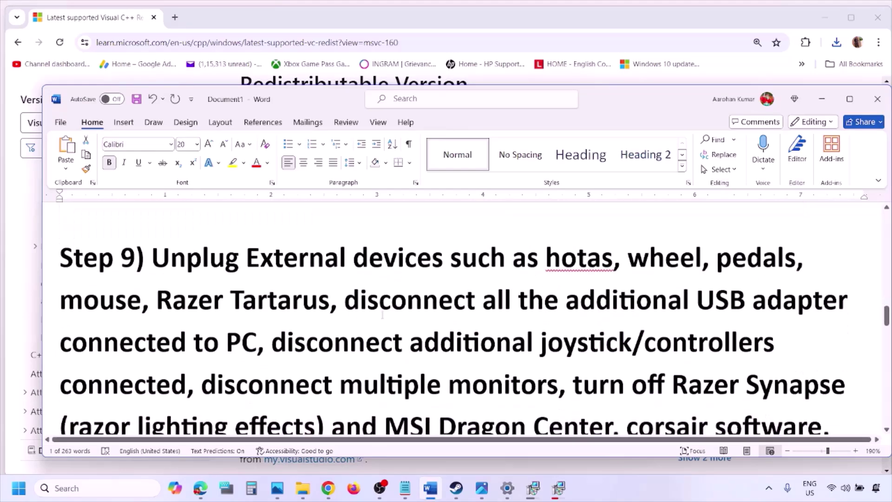
pyautogui.click(850, 99)
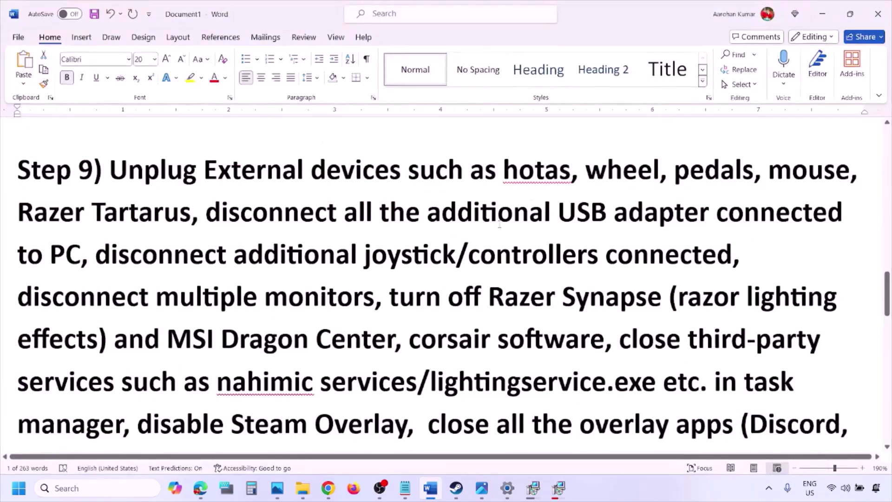
# Step: Highlight Step 9's instructions to unplug external devices, controllers and extra monitors
pyautogui.moveTo(112, 173); pyautogui.dragTo(661, 211)
pyautogui.click(229, 259)
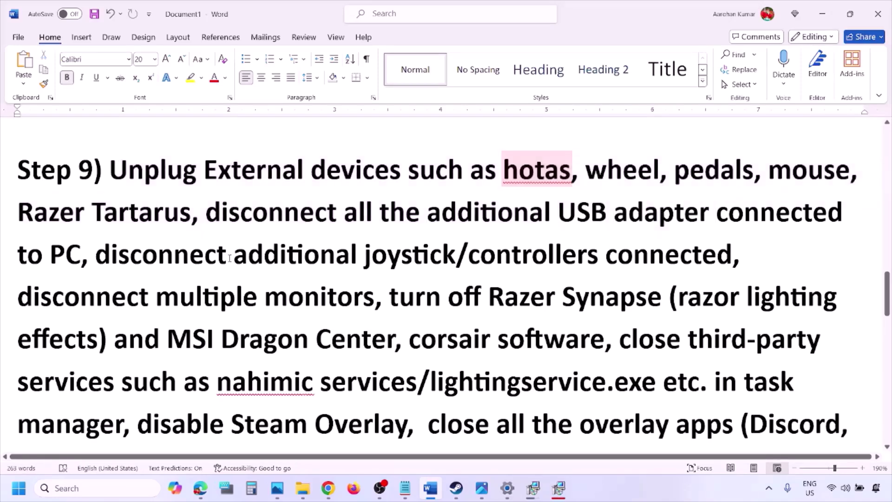
pyautogui.moveTo(101, 253); pyautogui.dragTo(620, 266)
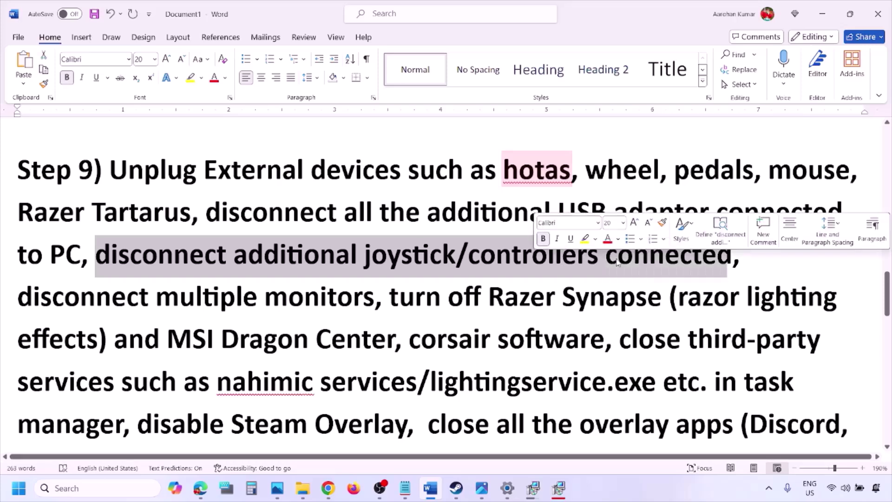
pyautogui.click(590, 277)
pyautogui.moveTo(32, 298); pyautogui.dragTo(309, 300)
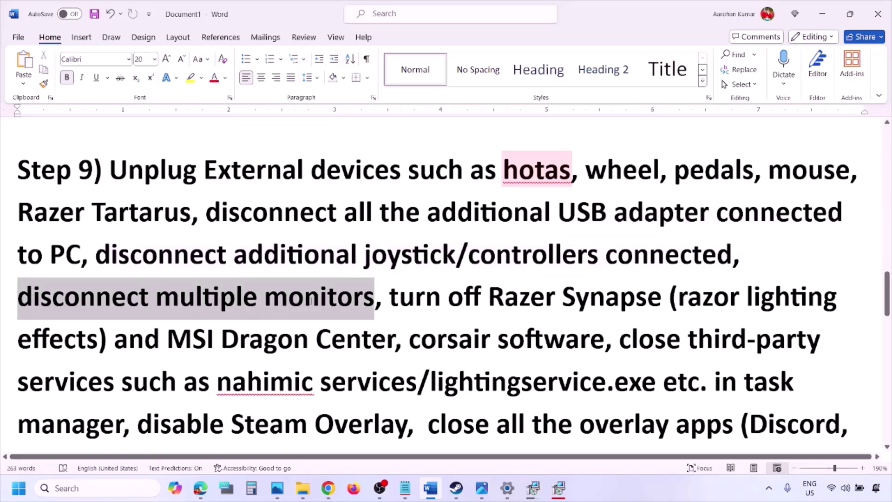
# Step: Highlight the Razer Synapse, third-party services and Steam Overlay instructions, then switch to the Steam screenshot
pyautogui.scroll(-1, 391, 260)
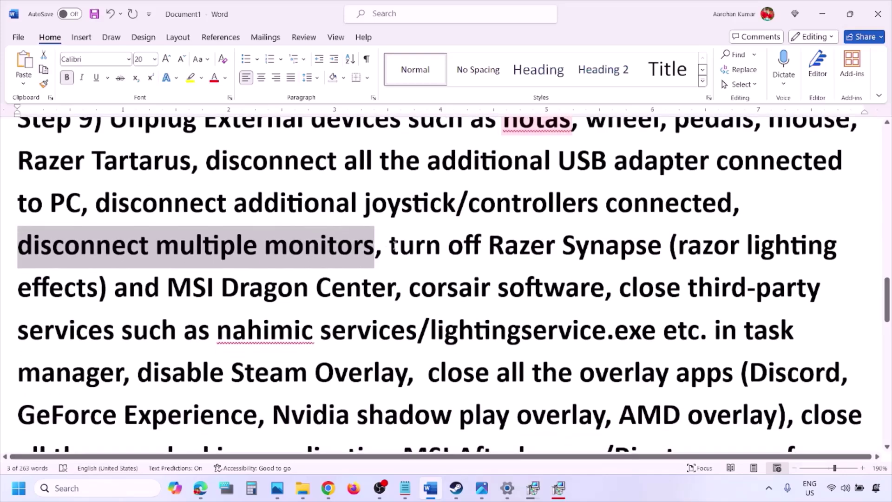
pyautogui.moveTo(390, 244); pyautogui.dragTo(123, 375)
pyautogui.scroll(-1, 174, 315)
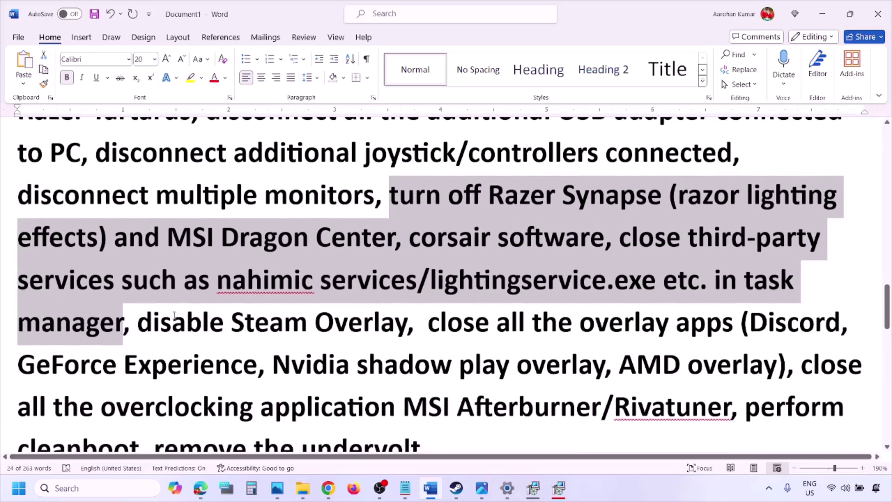
pyautogui.moveTo(138, 322); pyautogui.dragTo(408, 322)
pyautogui.click(617, 494)
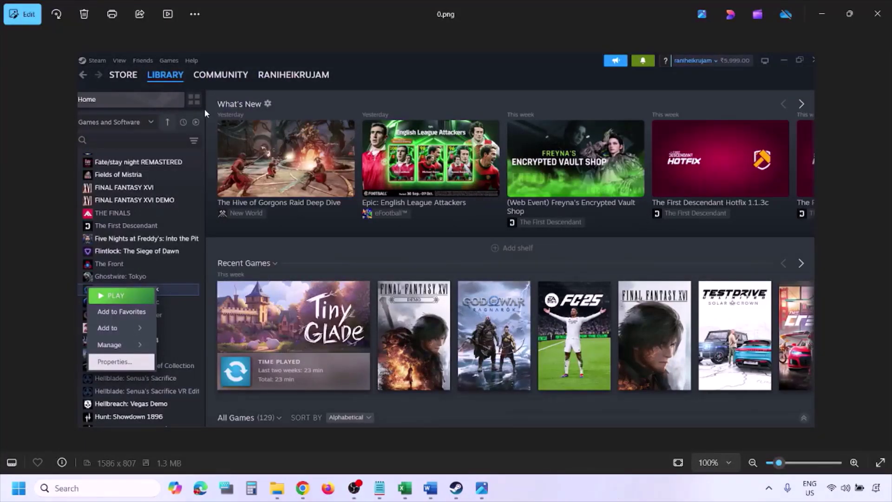
# Step: Zoom in and out on 0.png, advance to the Steam Overlay-off screenshot, then scroll the notes
pyautogui.hotkey('ctrl', '+')
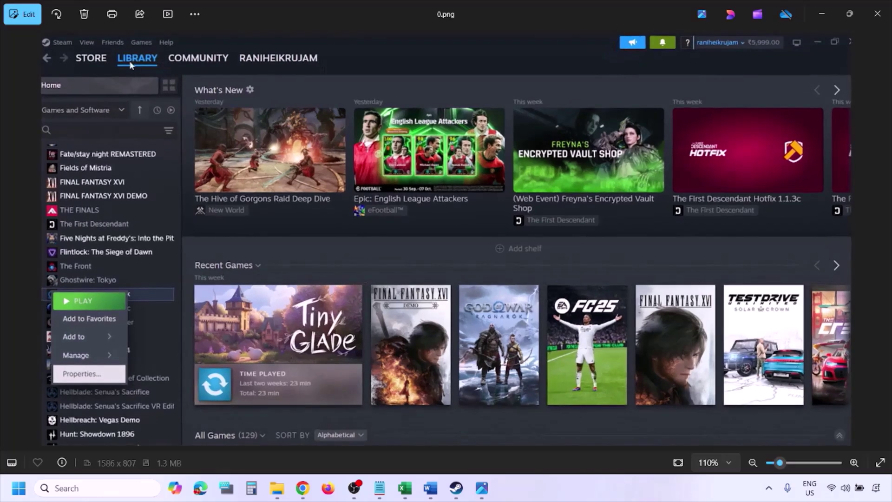
pyautogui.hotkey('ctrl', '-')
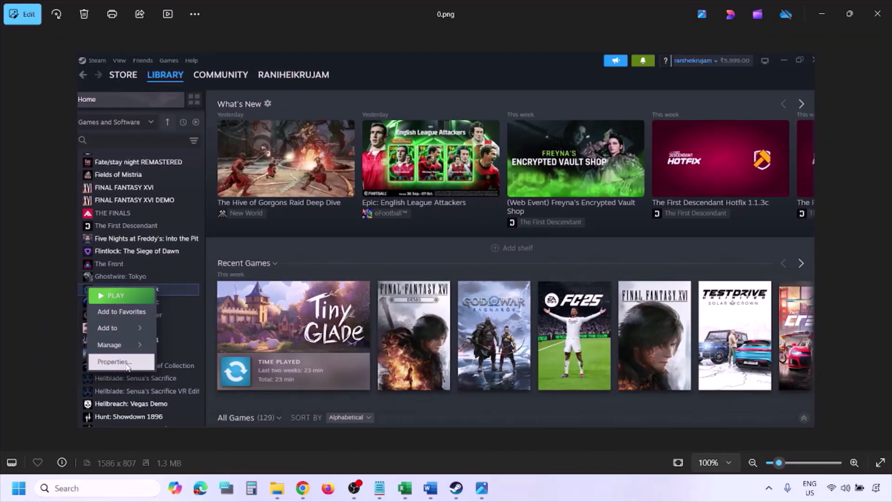
pyautogui.press('Right')
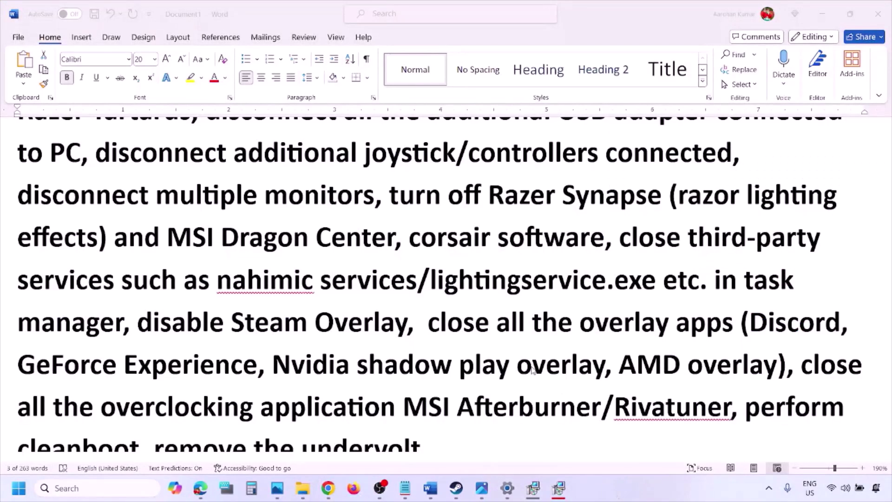
pyautogui.scroll(-2, 532, 370)
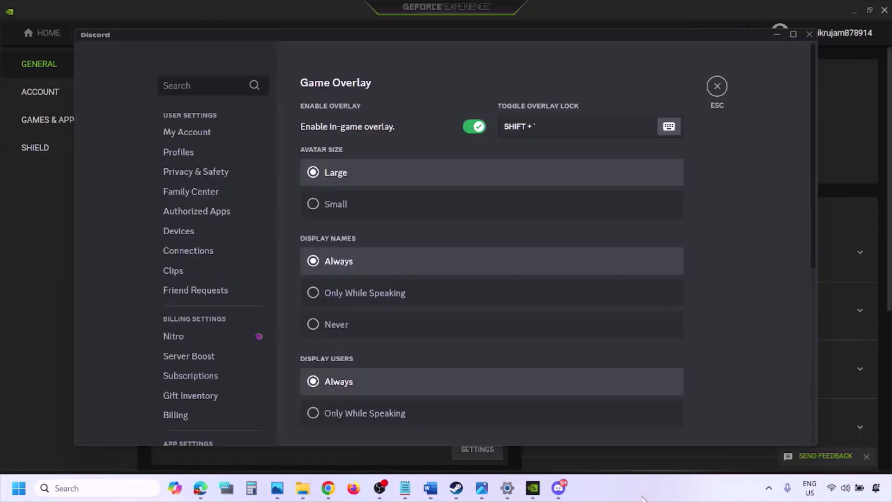
# Step: Switch off Discord's 'Enable in-game overlay' toggle under Game Overlay
pyautogui.scroll(-10, 219, 248)
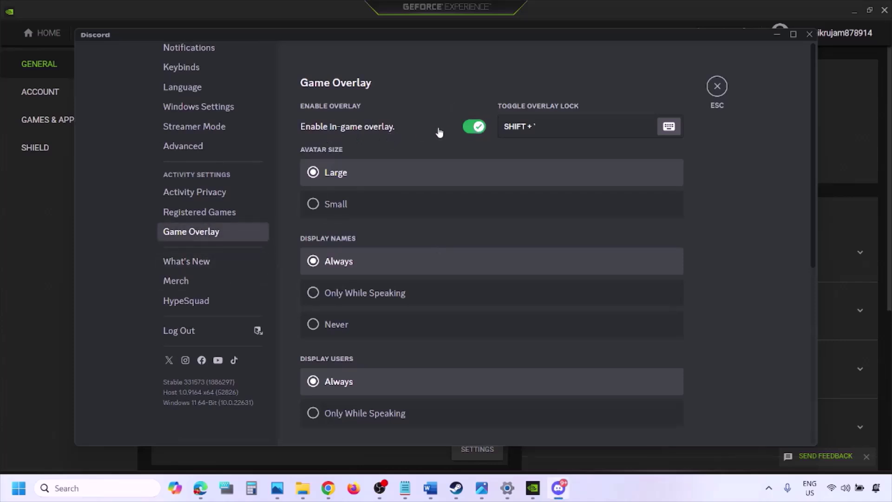
pyautogui.click(470, 127)
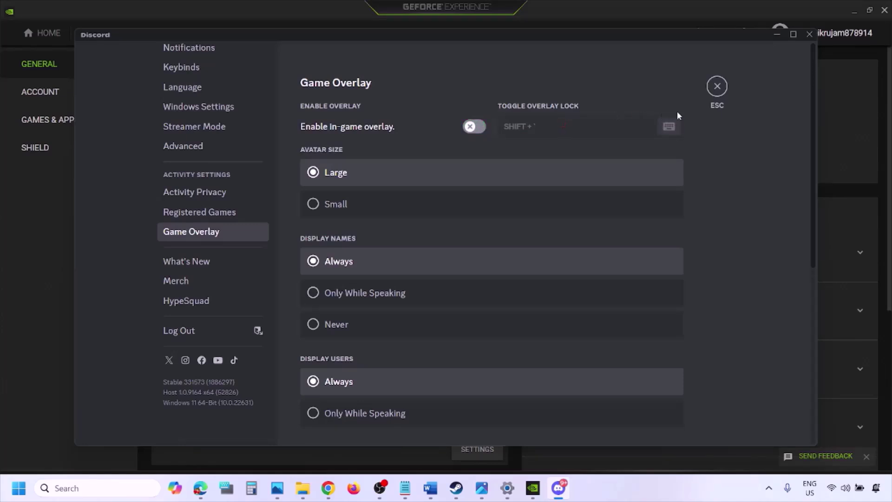
# Step: Turn off GeForce Experience's In-Game Overlay toggle on the General page, then return to Word
pyautogui.click(535, 490)
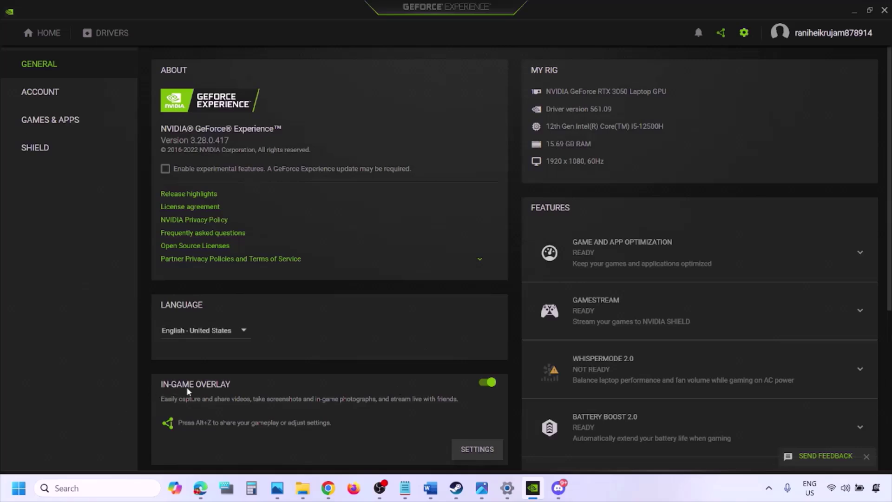
pyautogui.click(485, 384)
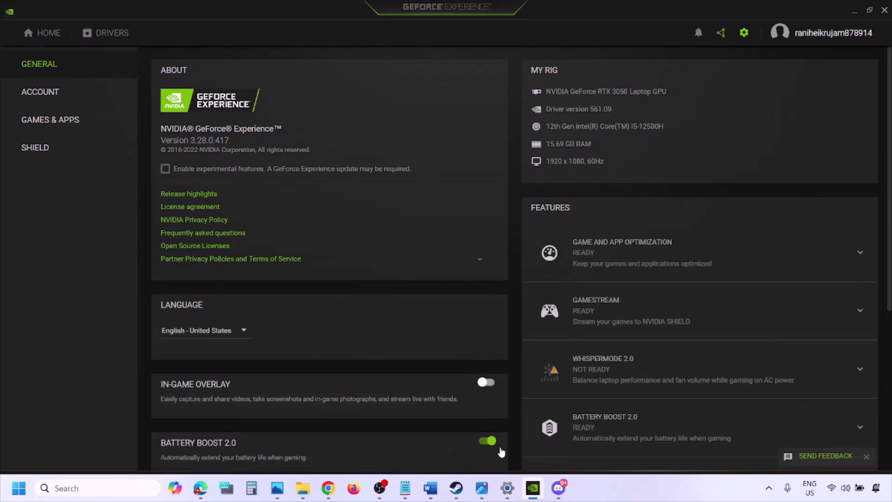
pyautogui.click(428, 493)
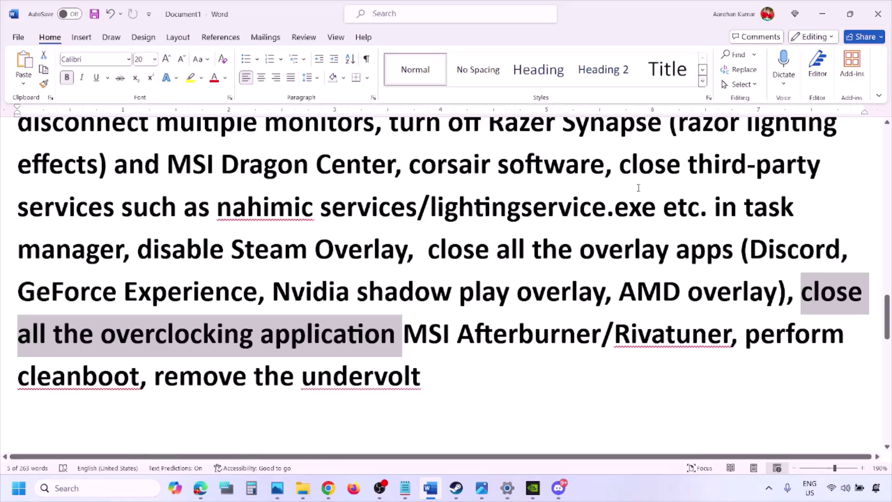
# Step: Highlight the 'close all the overlay apps' instruction in the notes
pyautogui.scroll(2, 638, 188)
pyautogui.scroll(-1, 485, 263)
pyautogui.moveTo(441, 272); pyautogui.dragTo(696, 279)
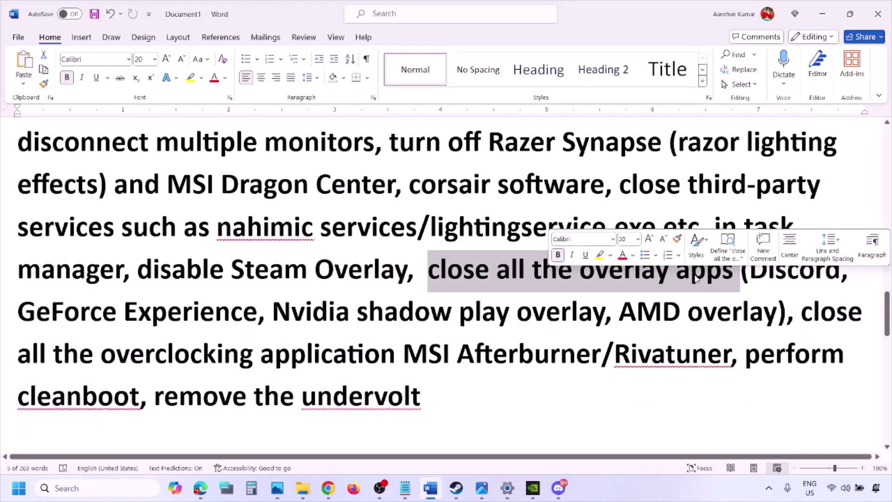
pyautogui.click(490, 276)
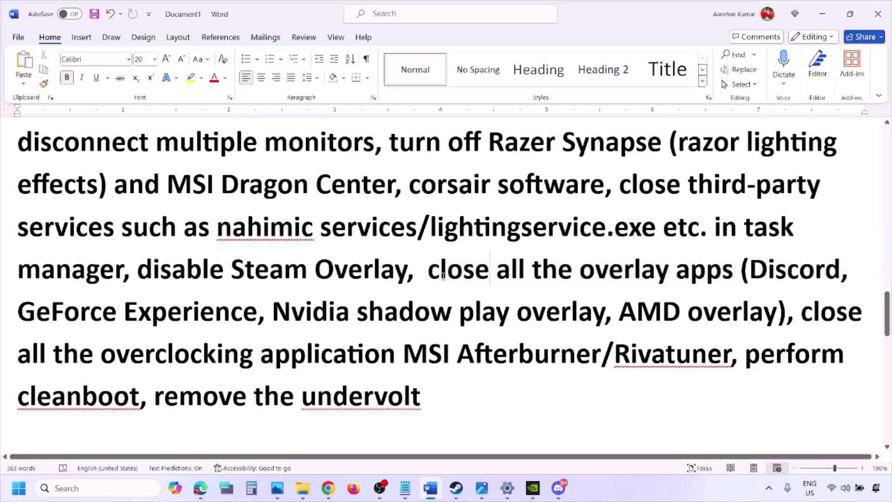
pyautogui.moveTo(431, 271); pyautogui.dragTo(665, 284)
pyautogui.moveTo(698, 293); pyautogui.dragTo(737, 271)
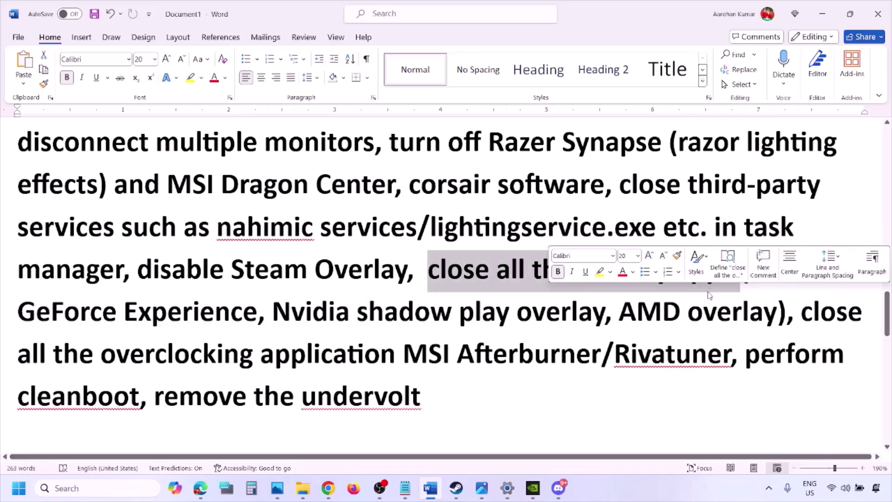
# Step: Quit the background tray apps, including the NVIDIA app and G HUB
pyautogui.click(769, 488)
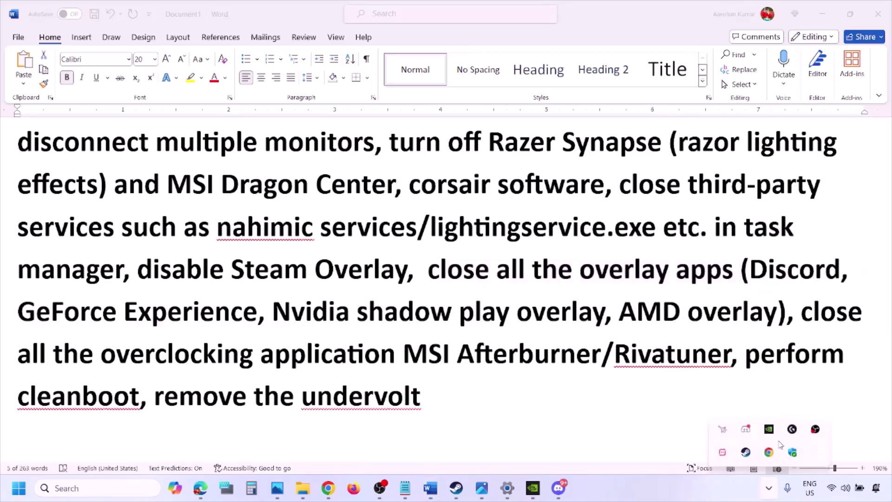
pyautogui.rightClick(746, 434)
pyautogui.click(789, 423)
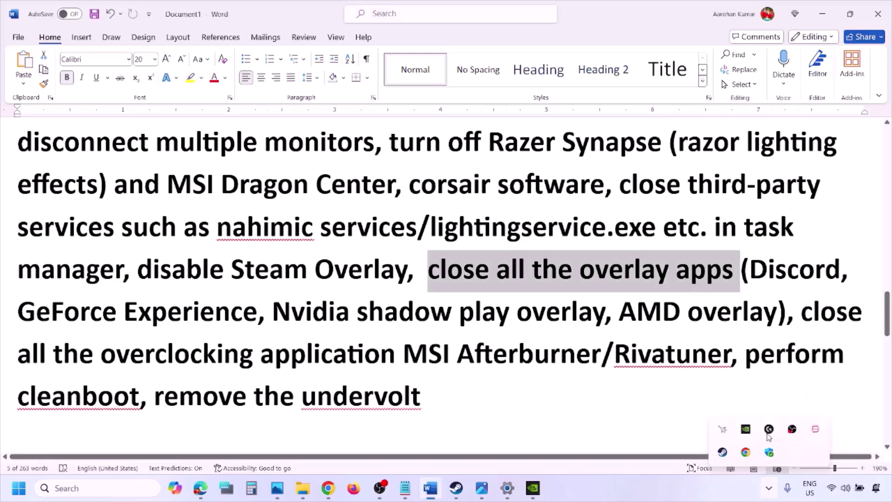
pyautogui.rightClick(769, 429)
pyautogui.click(777, 433)
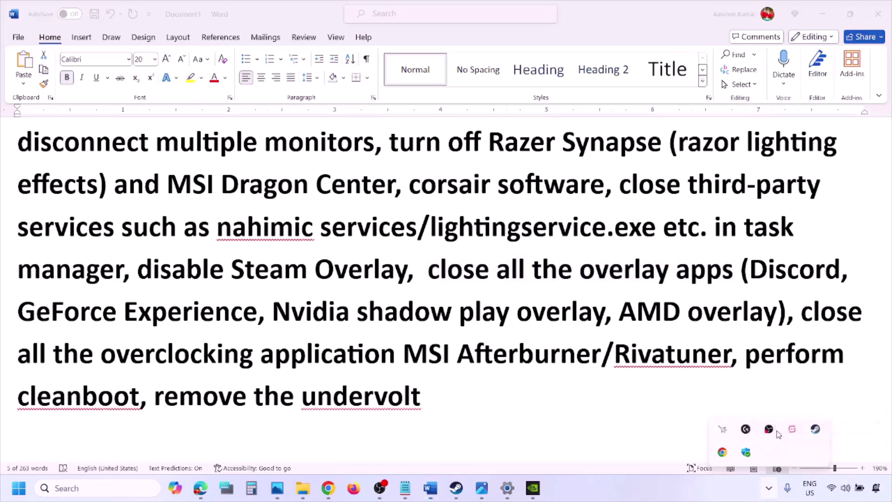
pyautogui.rightClick(747, 431)
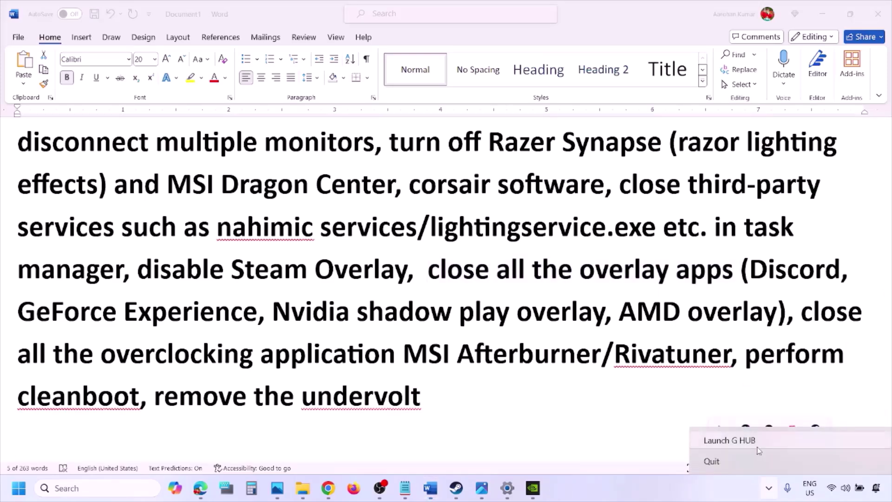
pyautogui.click(737, 461)
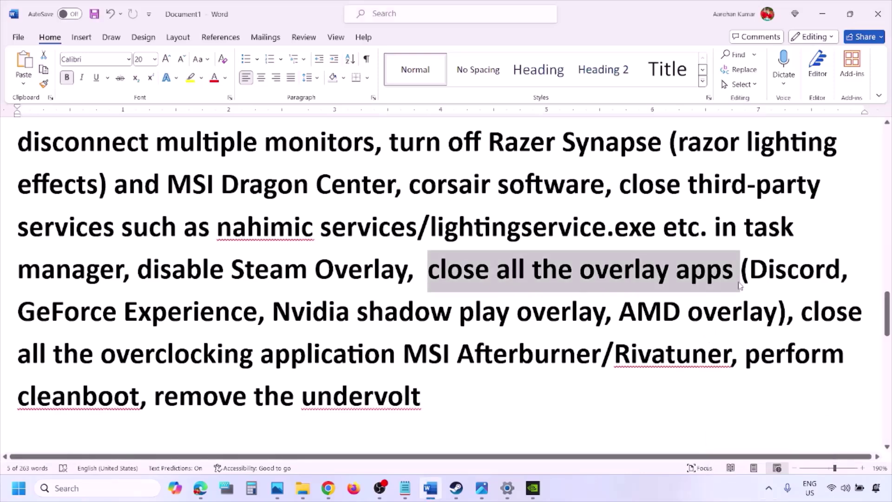
pyautogui.click(769, 488)
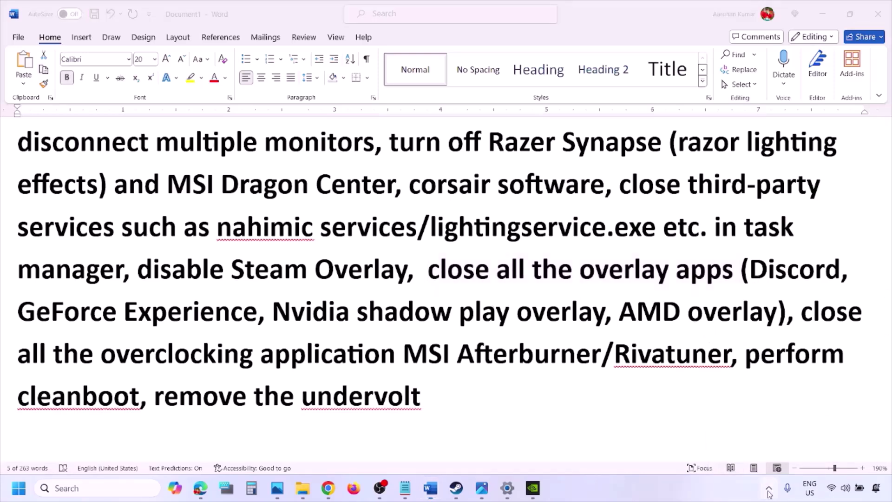
pyautogui.rightClick(769, 429)
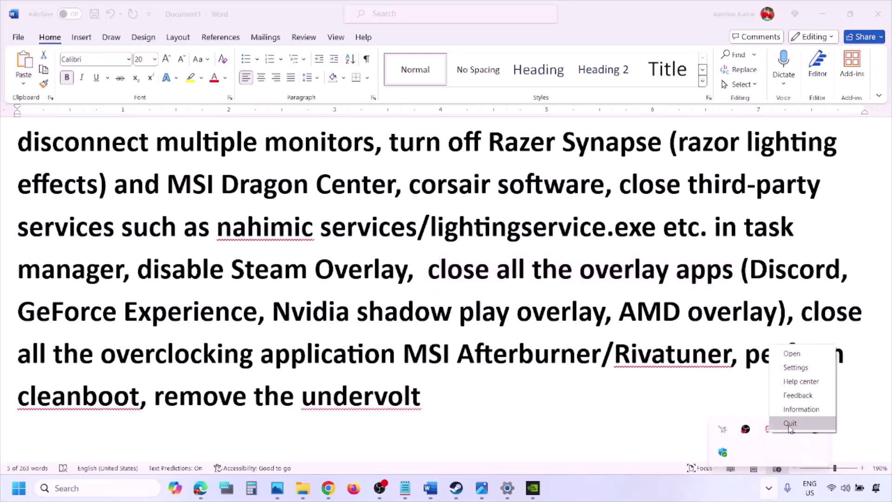
pyautogui.click(790, 422)
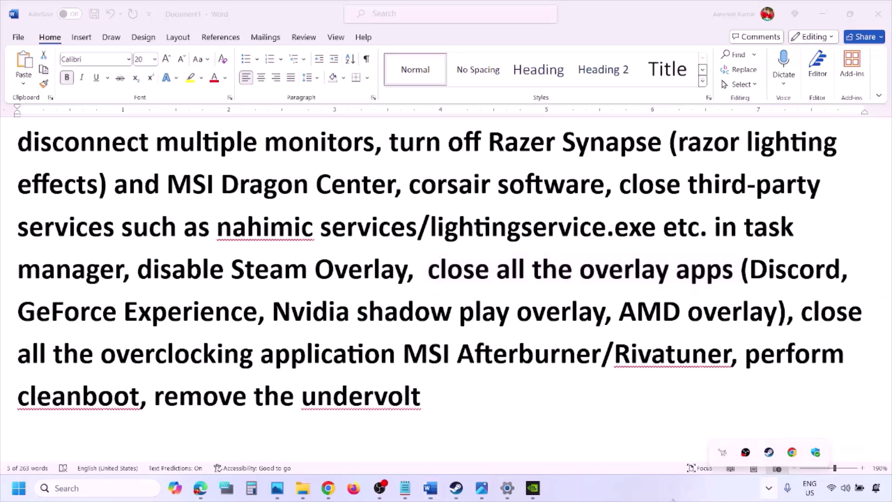
# Step: Highlight the overclocking-apps instruction and quit MSI Afterburner from the tray
pyautogui.moveTo(804, 314); pyautogui.dragTo(428, 356)
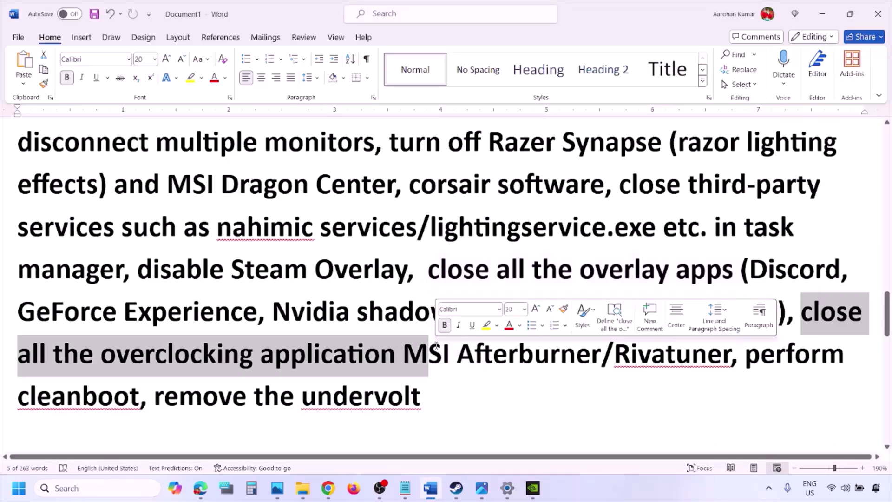
pyautogui.click(768, 492)
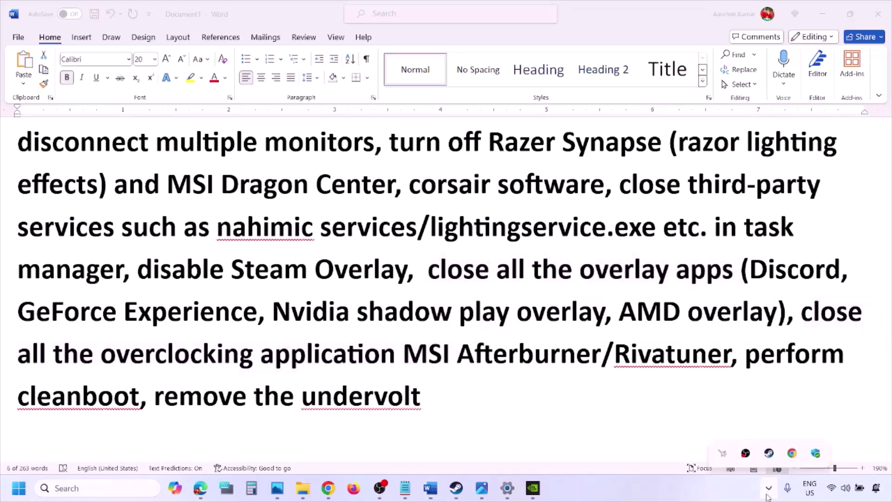
pyautogui.rightClick(721, 455)
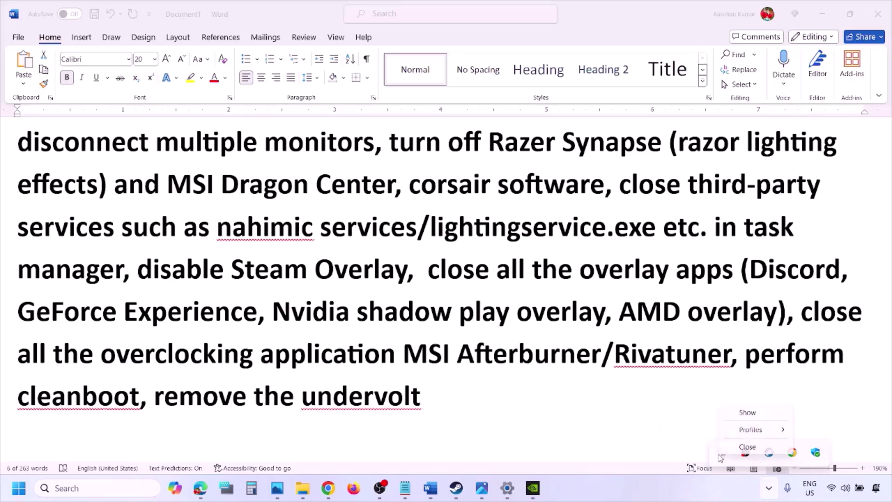
pyautogui.click(747, 446)
pyautogui.click(637, 446)
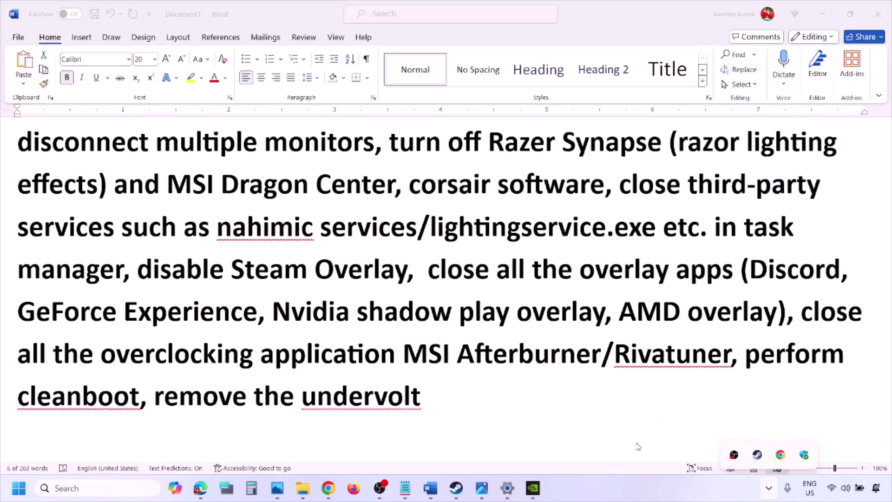
pyautogui.doubleClick(616, 353)
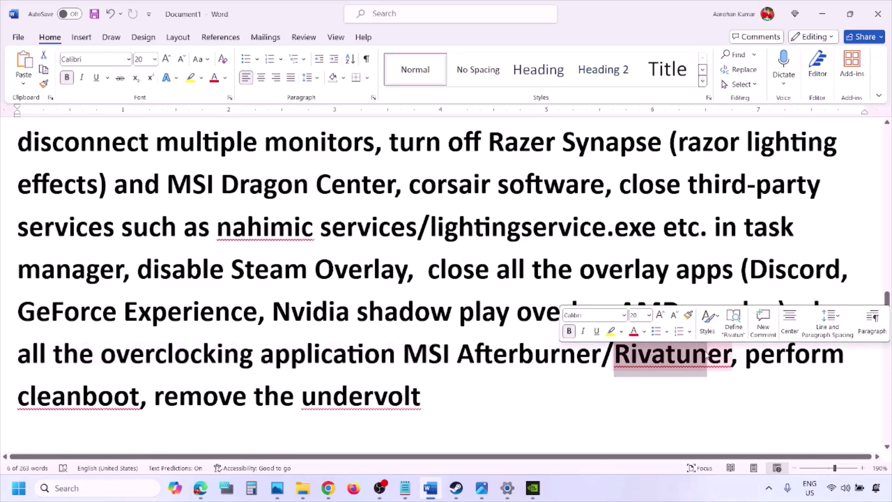
pyautogui.doubleClick(753, 358)
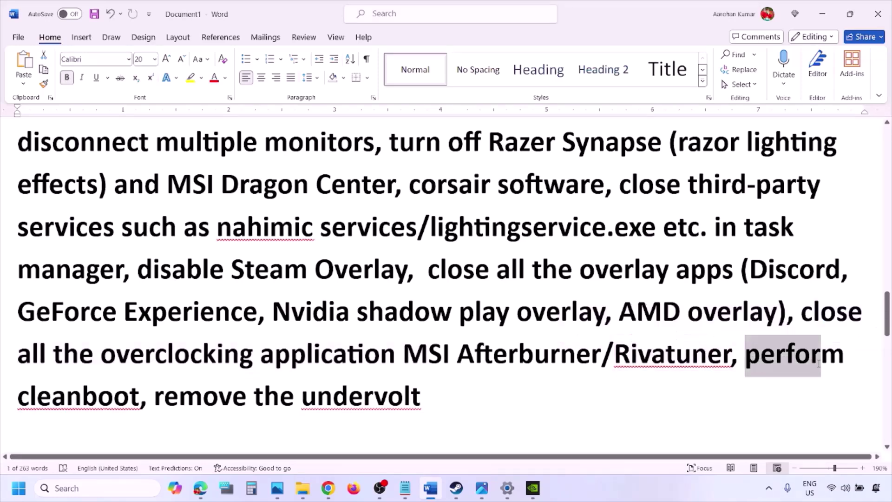
# Step: Search 'system', then in System Configuration Services hide Microsoft services, disable the rest, and confirm
pyautogui.click(67, 485)
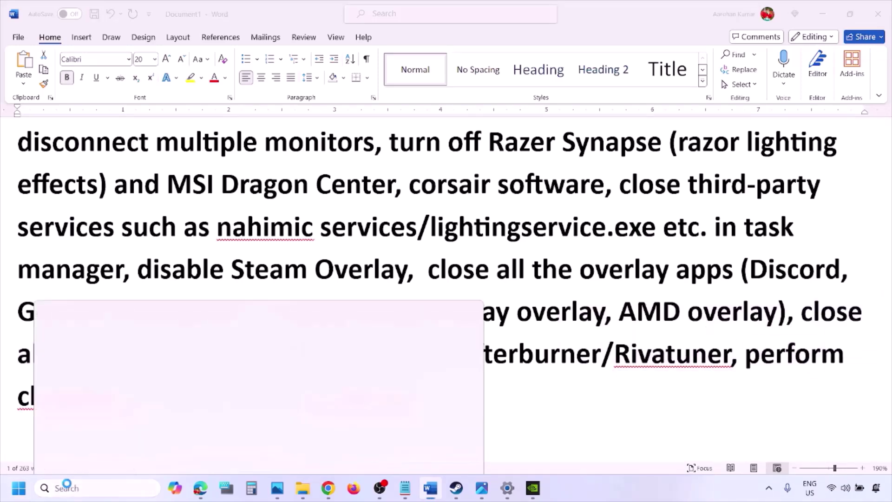
pyautogui.write('ystem')
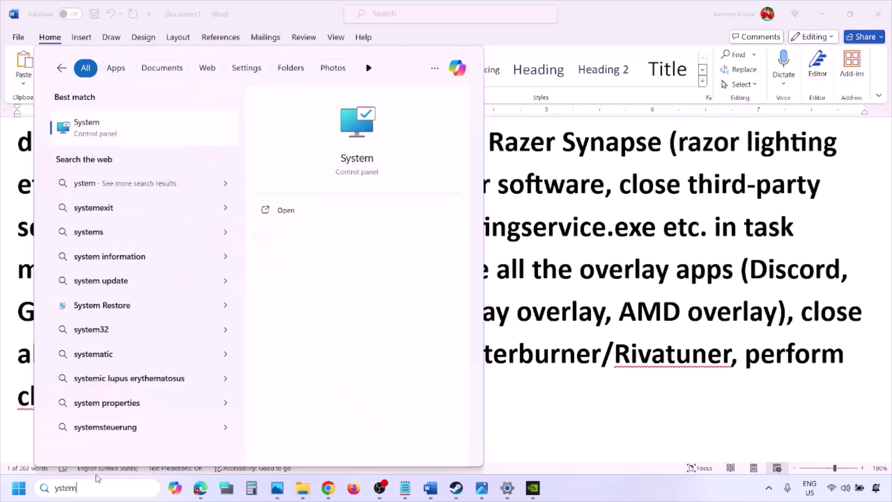
pyautogui.press('Home')
pyautogui.write('s')
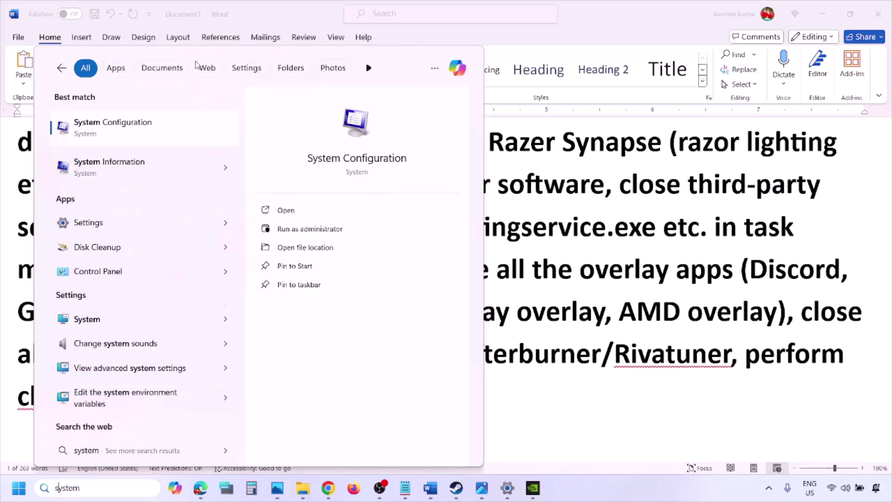
pyautogui.click(142, 130)
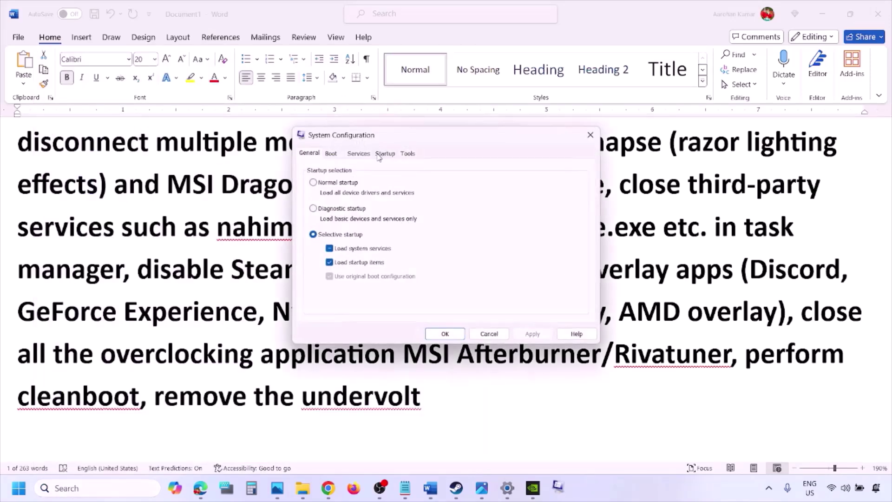
pyautogui.click(366, 154)
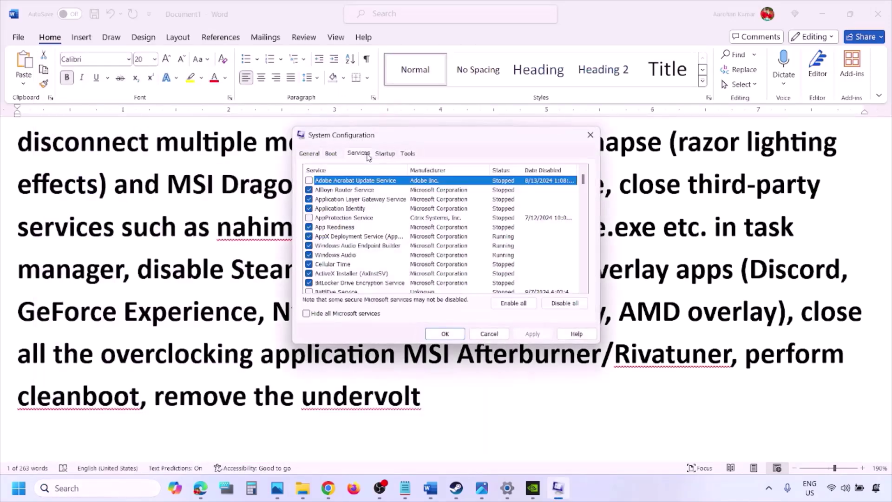
pyautogui.click(306, 314)
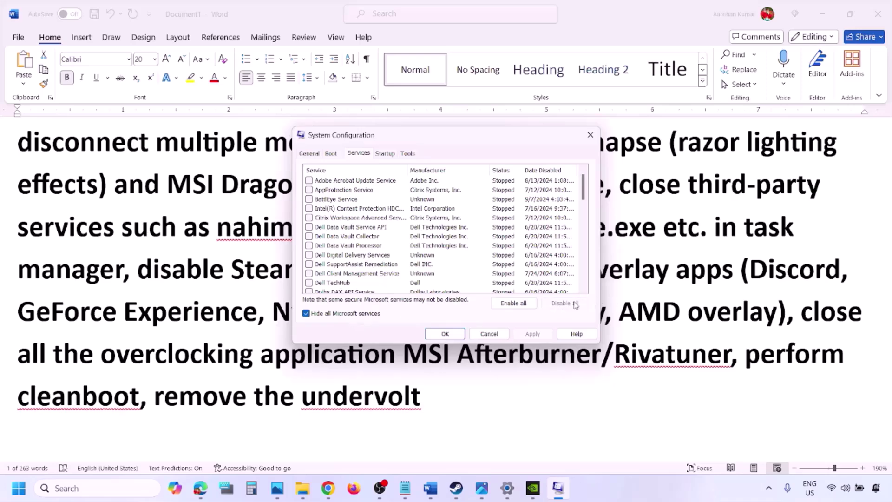
pyautogui.click(454, 332)
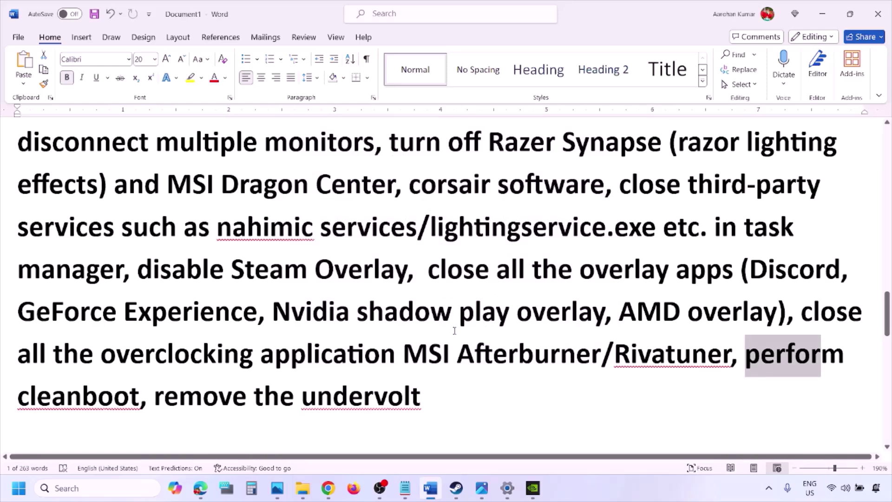
# Step: Scroll to Step 10 and highlight the 'View Advanced system settings' virtual memory line
pyautogui.moveTo(157, 398); pyautogui.dragTo(396, 398)
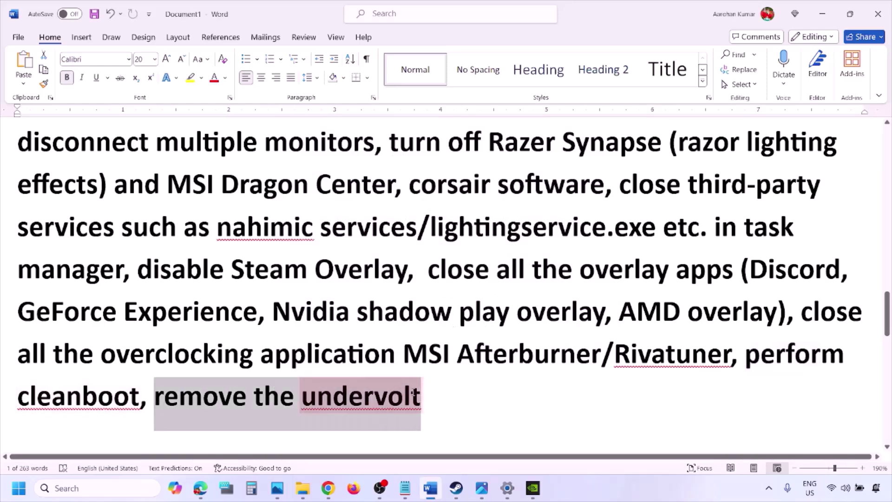
pyautogui.click(558, 397)
pyautogui.scroll(-4, 558, 396)
pyautogui.scroll(-2, 558, 396)
pyautogui.moveTo(148, 260); pyautogui.dragTo(474, 260)
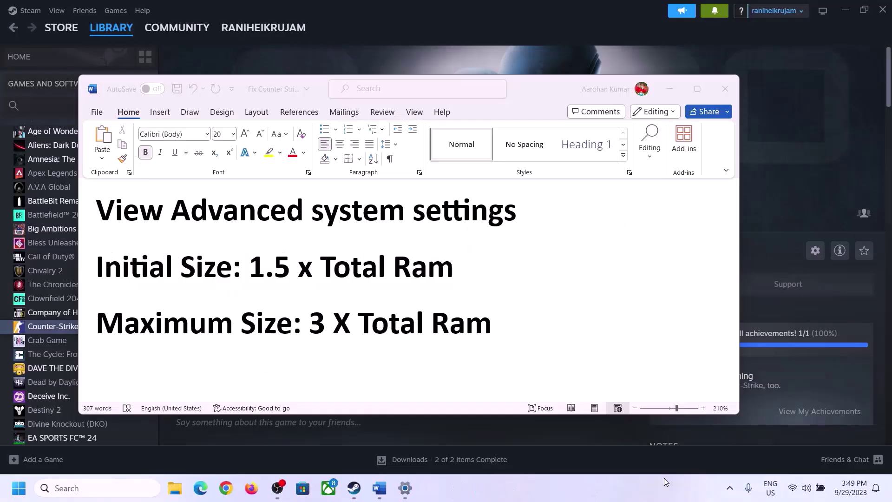
pyautogui.click(165, 207)
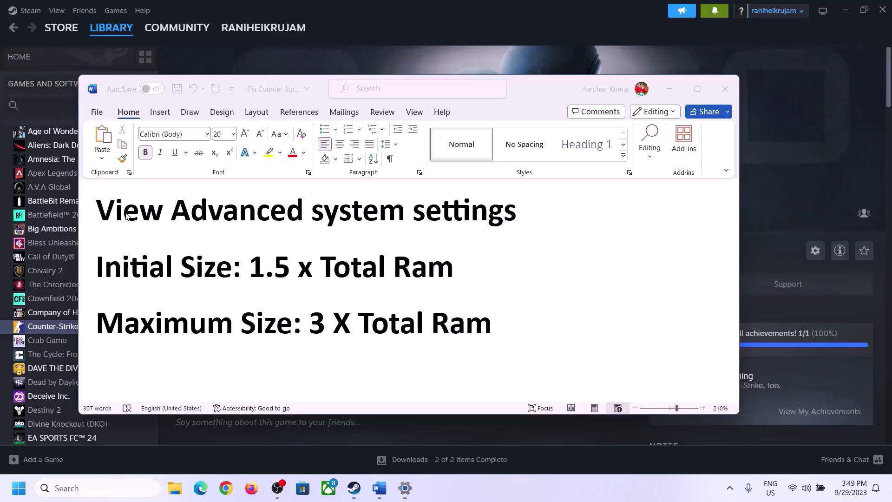
pyautogui.moveTo(107, 214); pyautogui.dragTo(487, 226)
pyautogui.hotkey('ctrl', 'c')
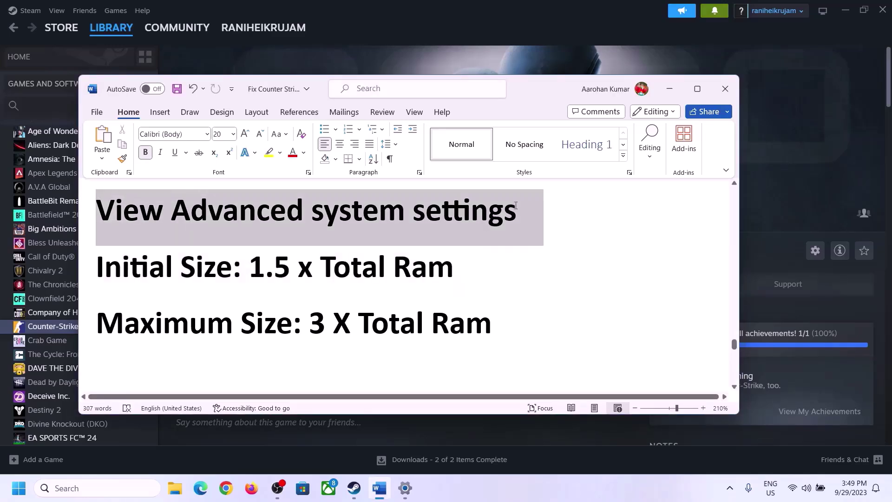
pyautogui.click(107, 488)
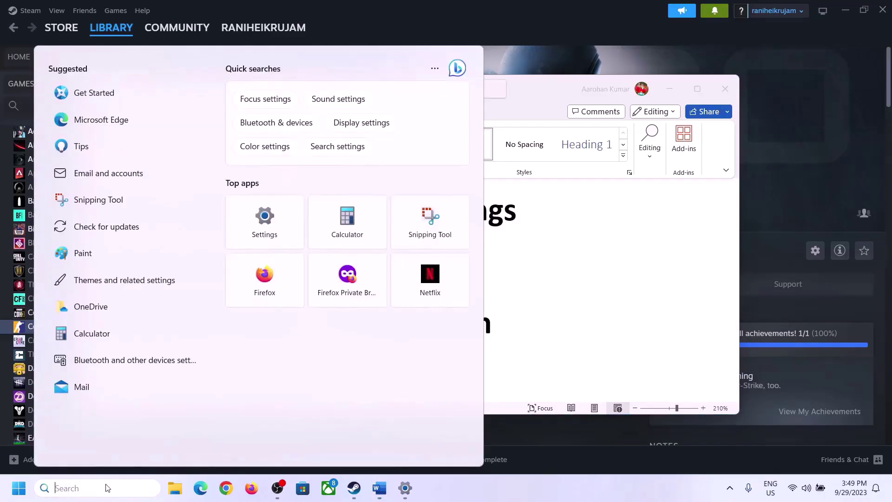
# Step: Open the Virtual Memory dialog from Advanced system settings via Performance Options' Advanced tab
pyautogui.hotkey('ctrl', 'v')
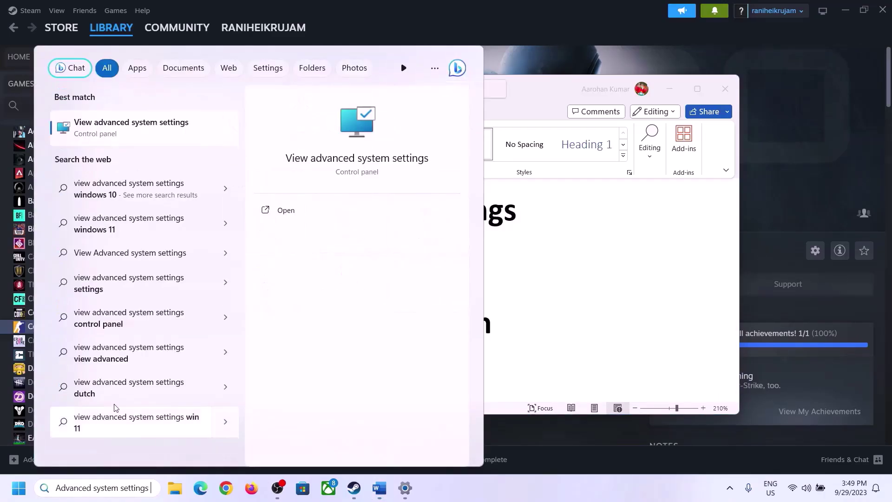
pyautogui.click(124, 135)
pyautogui.moveTo(181, 92); pyautogui.dragTo(399, 161)
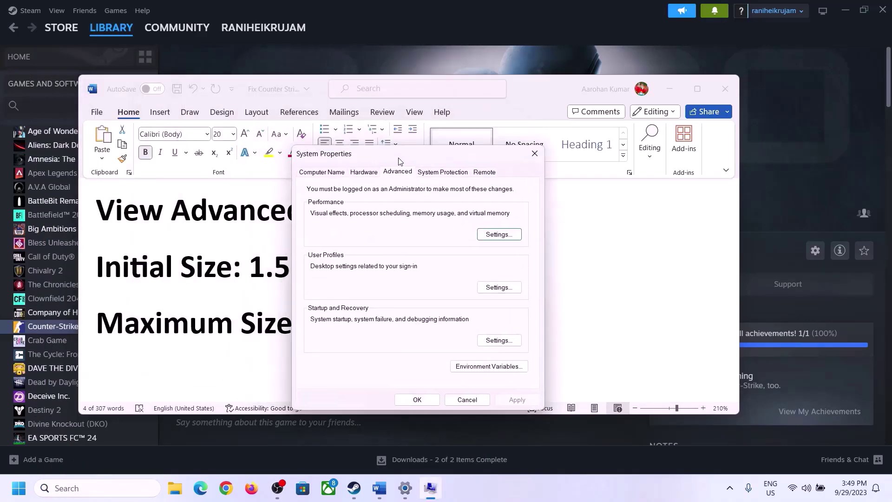
pyautogui.click(499, 234)
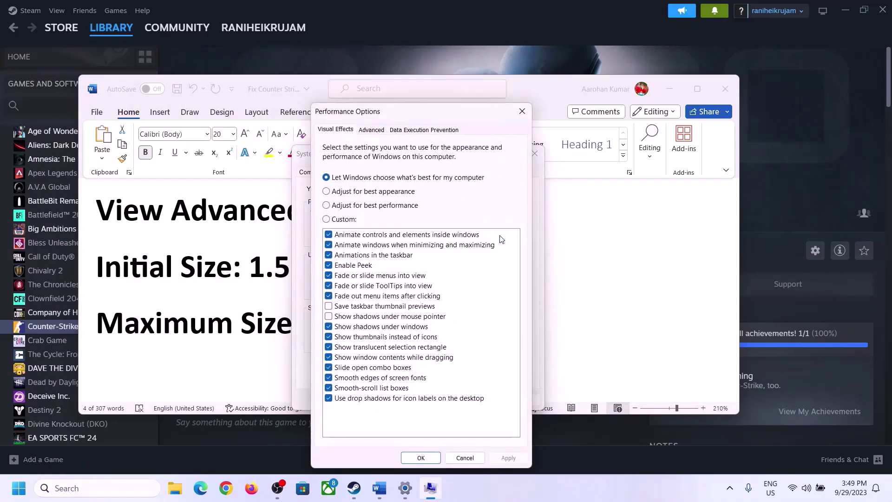
pyautogui.click(372, 130)
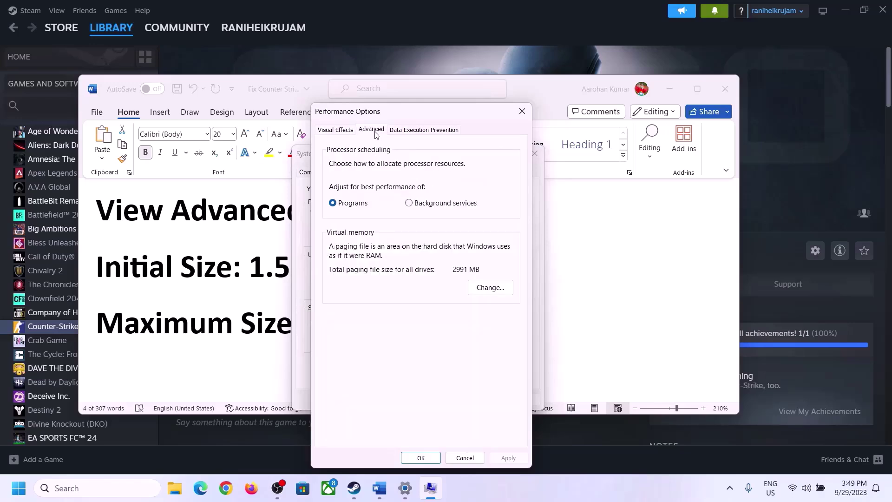
pyautogui.click(495, 288)
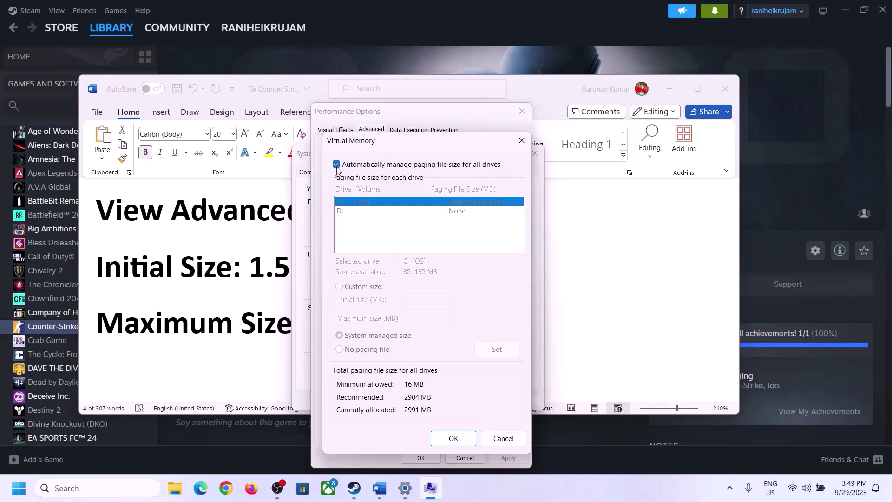
# Step: Turn off automatic paging file management, choose Custom size for drive C:, and highlight the '1.5 x Total Ram' note
pyautogui.click(337, 165)
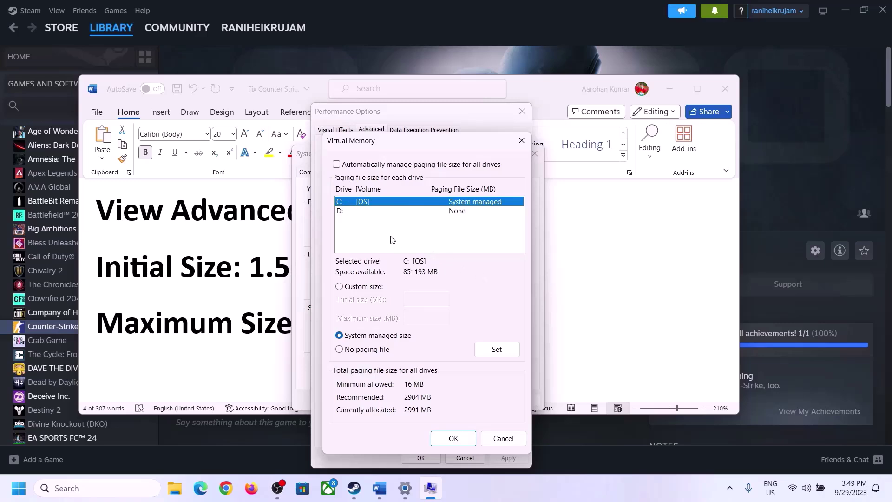
pyautogui.click(340, 288)
pyautogui.click(427, 300)
pyautogui.click(245, 279)
pyautogui.moveTo(250, 271); pyautogui.dragTo(414, 278)
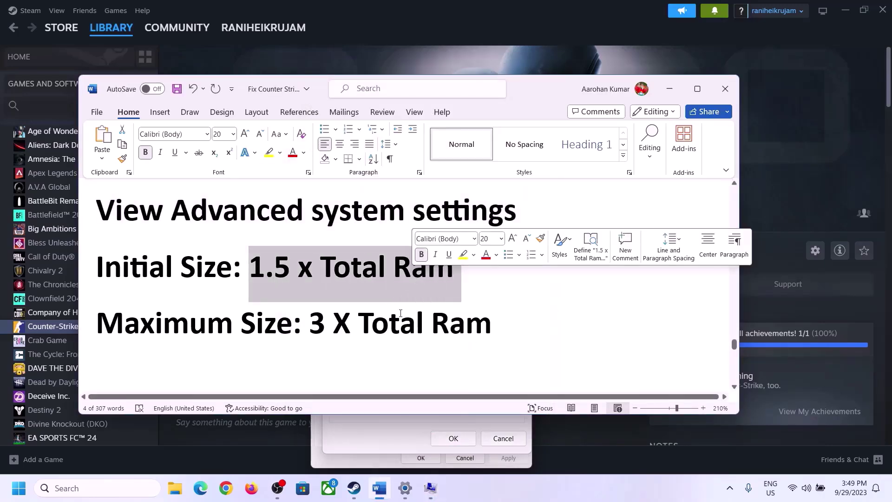
pyautogui.click(405, 491)
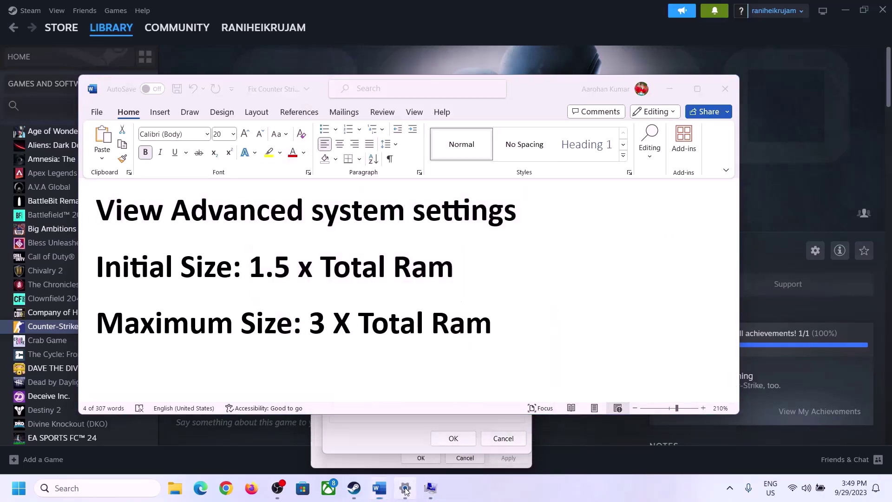
# Step: Open System > About in Settings and highlight the 16.0 GB Installed RAM value
pyautogui.click(41, 149)
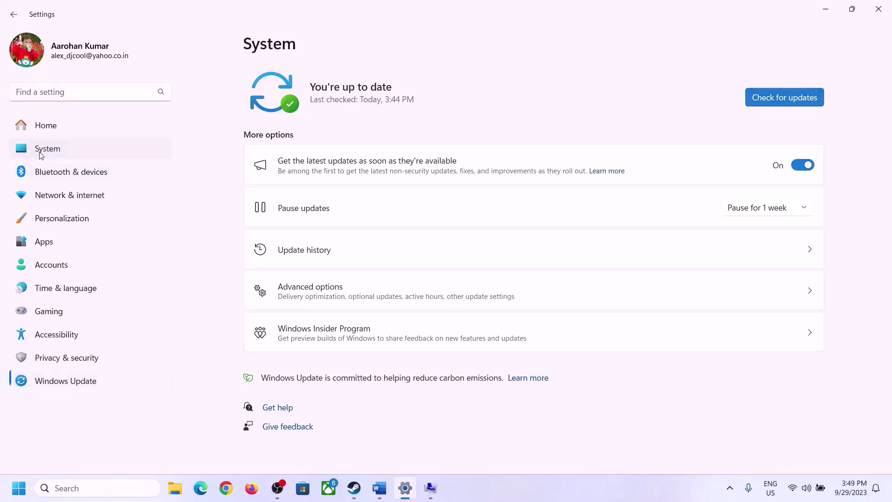
pyautogui.scroll(-7, 316, 378)
pyautogui.click(294, 442)
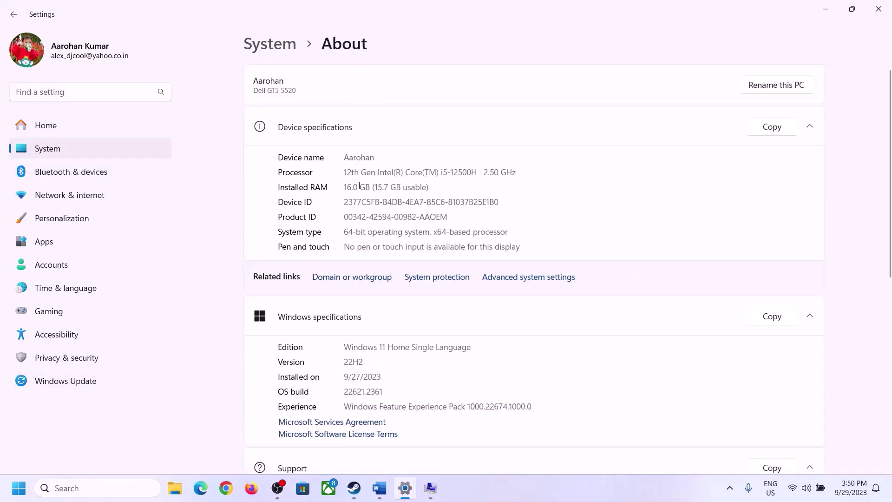
pyautogui.moveTo(351, 186); pyautogui.dragTo(340, 187)
pyautogui.click(358, 188)
pyautogui.moveTo(351, 186); pyautogui.dragTo(340, 186)
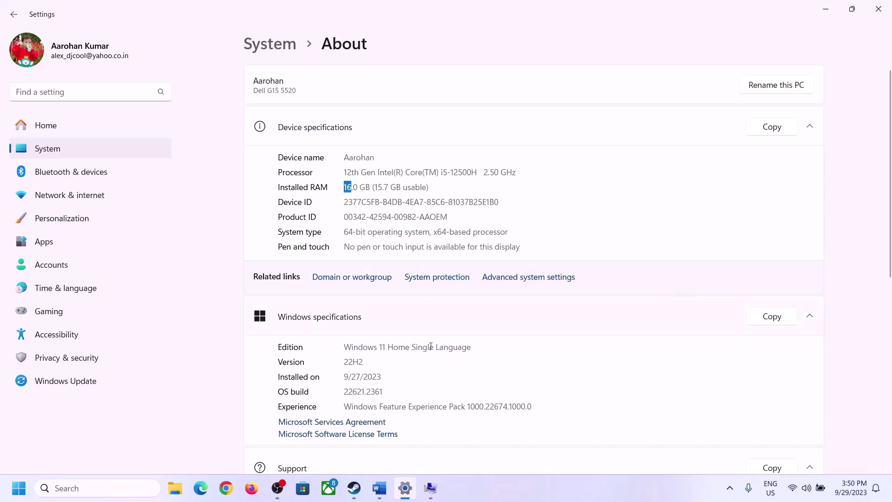